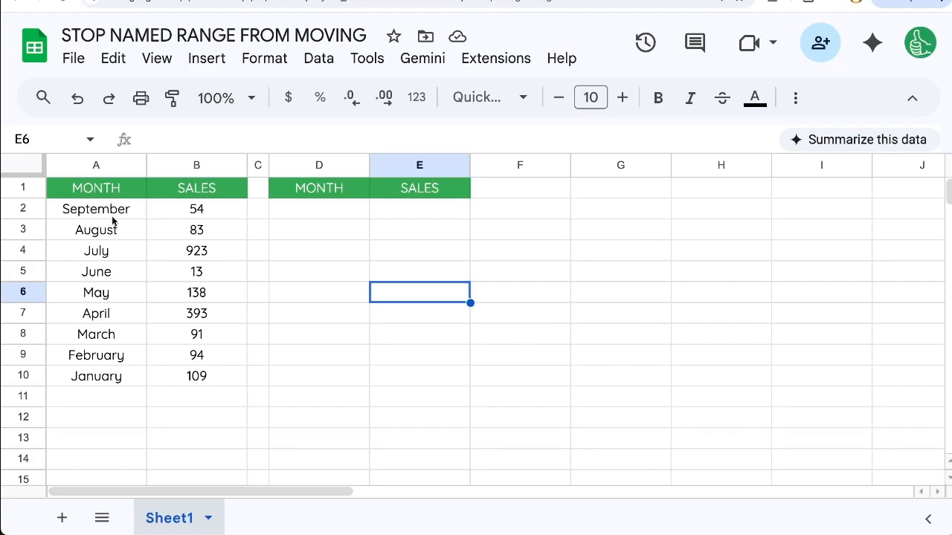
{"action": "left_click_drag", "start_coordinate": [114, 218], "coordinate": [177, 255]}
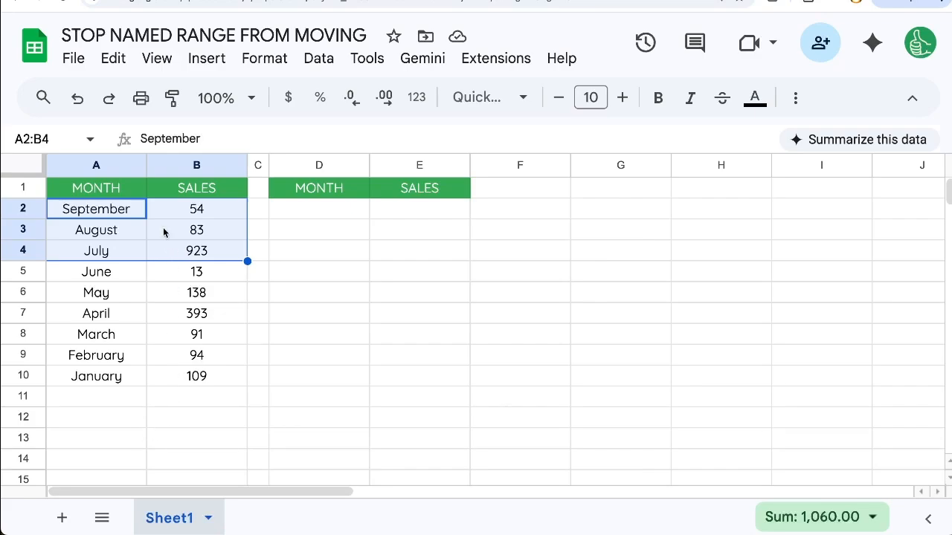
{"action": "left_click", "coordinate": [213, 444]}
{"action": "left_click", "coordinate": [196, 253]}
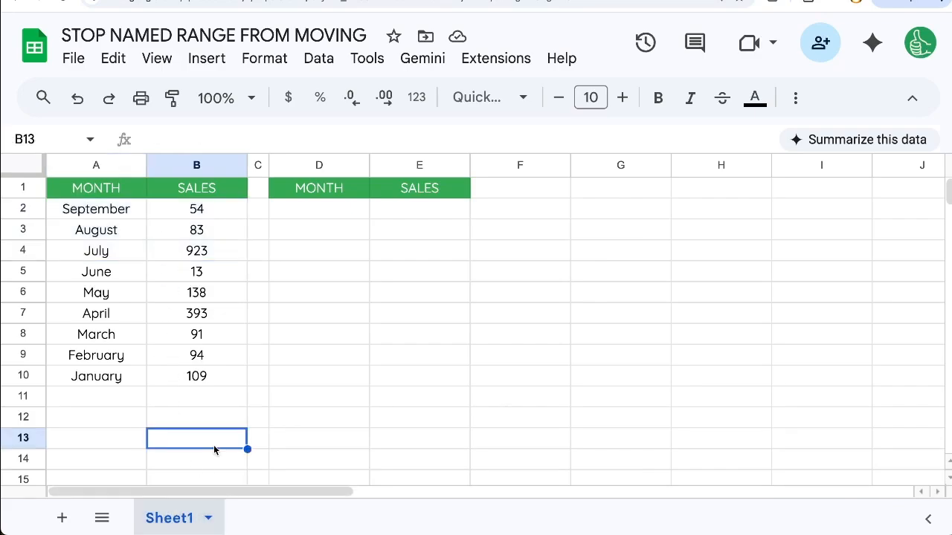
{"action": "left_click", "coordinate": [322, 212]}
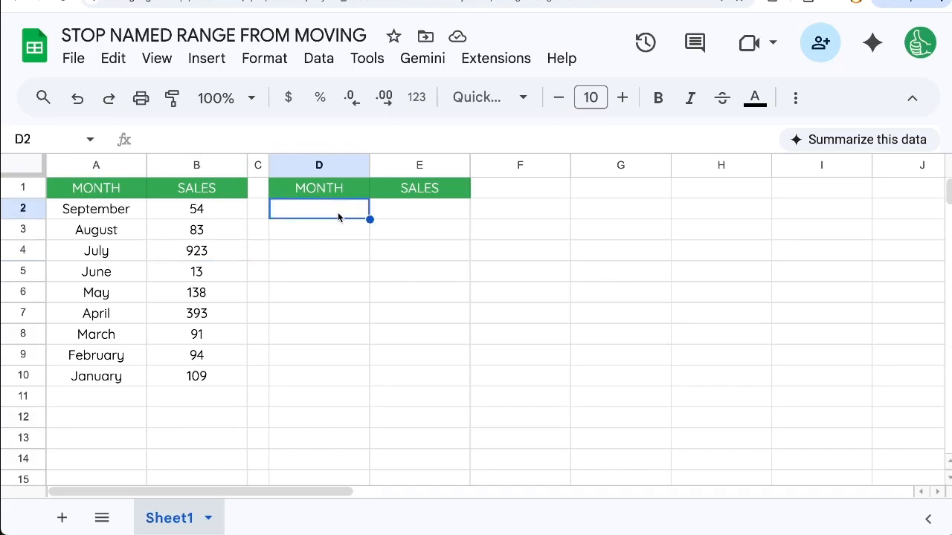
{"action": "left_click_drag", "start_coordinate": [140, 200], "coordinate": [178, 434]}
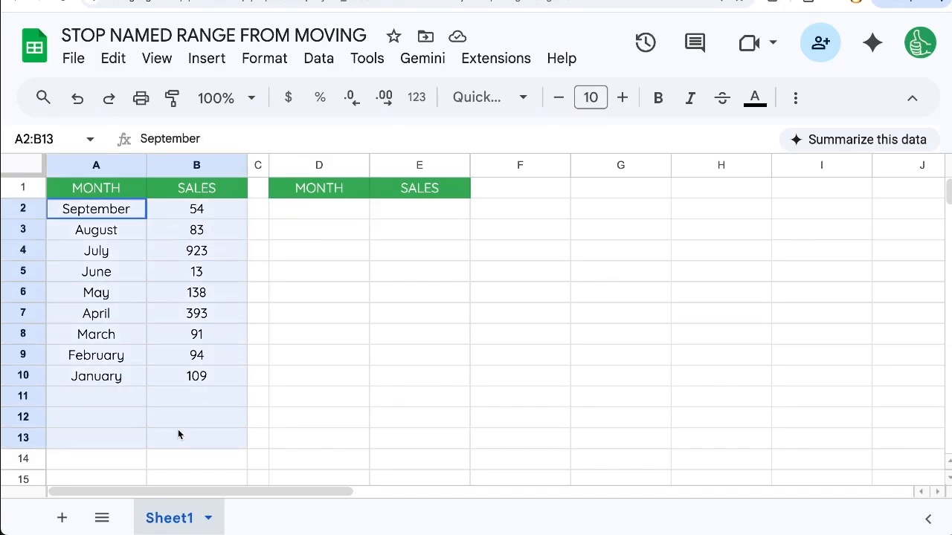
{"action": "left_click", "coordinate": [82, 226]}
{"action": "left_click", "coordinate": [82, 212]}
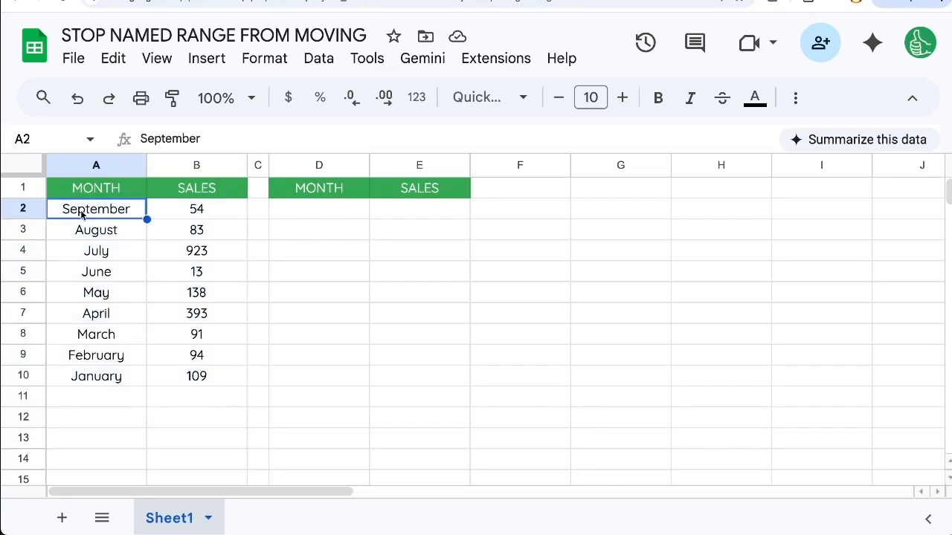
- Insert an empty row above the September row in row 2
{"action": "left_click", "coordinate": [24, 214]}
{"action": "right_click", "coordinate": [27, 214]}
{"action": "left_click", "coordinate": [113, 256]}
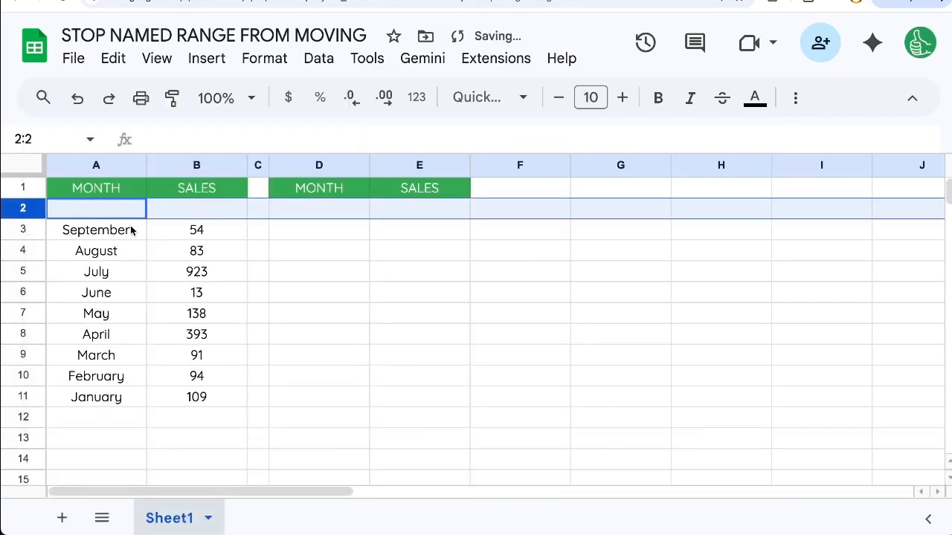
- Enter October in A2 and its sales figure of 66 in B2
{"action": "left_click", "coordinate": [112, 213]}
{"action": "type", "text": "October"}
{"action": "key", "text": "Tab"}
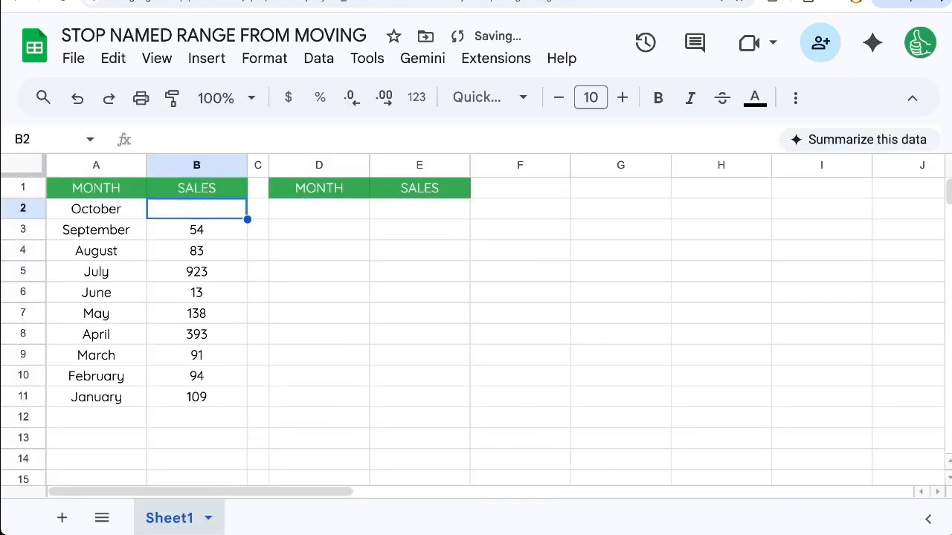
{"action": "type", "text": "66"}
{"action": "left_click", "coordinate": [126, 227]}
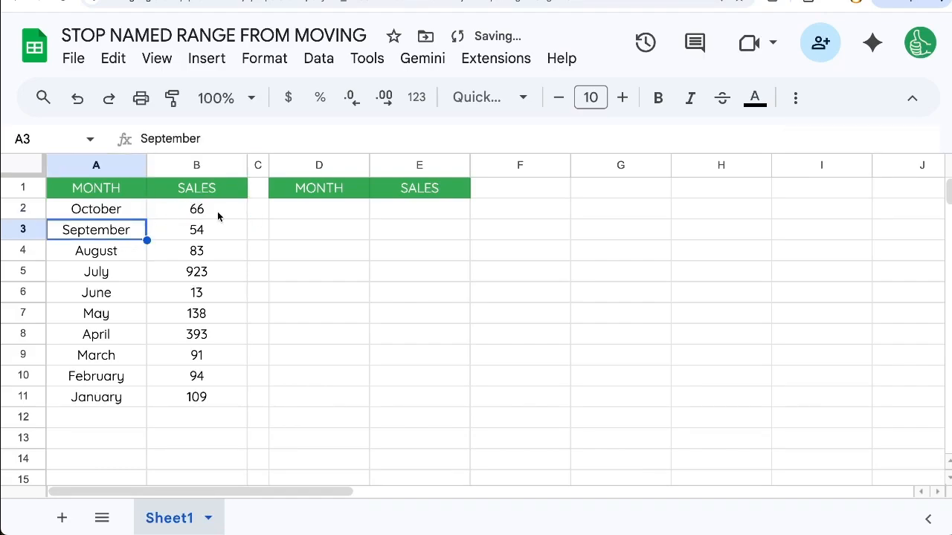
{"action": "left_click", "coordinate": [344, 214]}
{"action": "left_click_drag", "start_coordinate": [336, 215], "coordinate": [421, 233]}
{"action": "left_click_drag", "start_coordinate": [113, 209], "coordinate": [178, 229]}
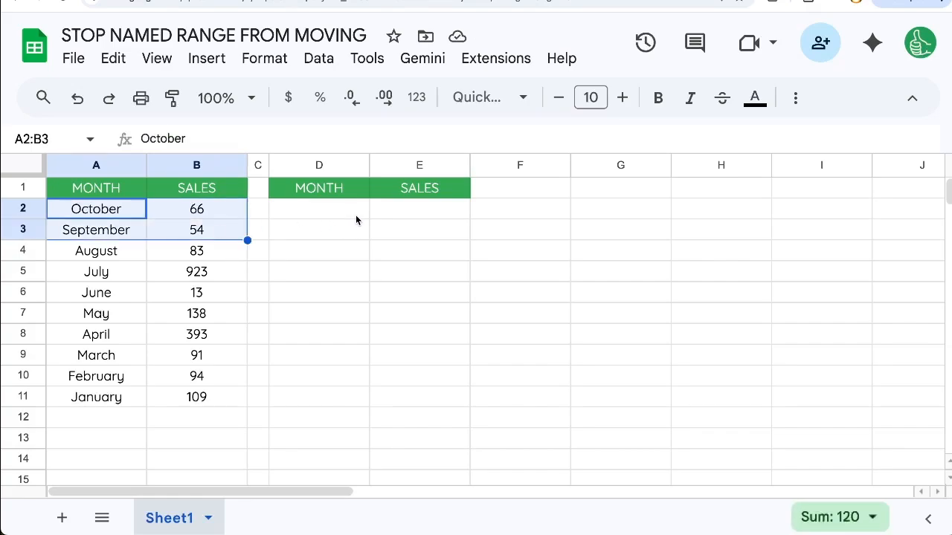
{"action": "left_click", "coordinate": [334, 210]}
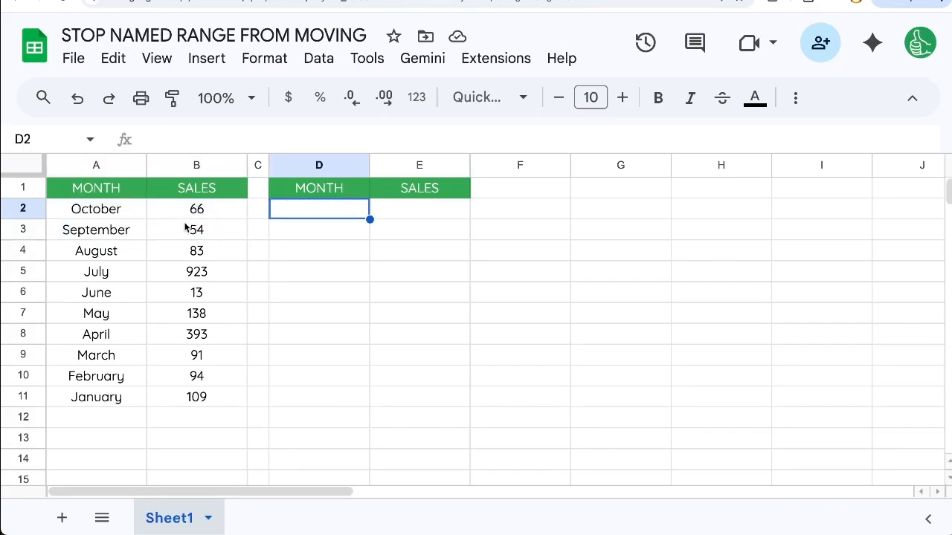
- Name the October and September cells A2:B3 as the named range LAST2
{"action": "left_click_drag", "start_coordinate": [127, 216], "coordinate": [180, 231]}
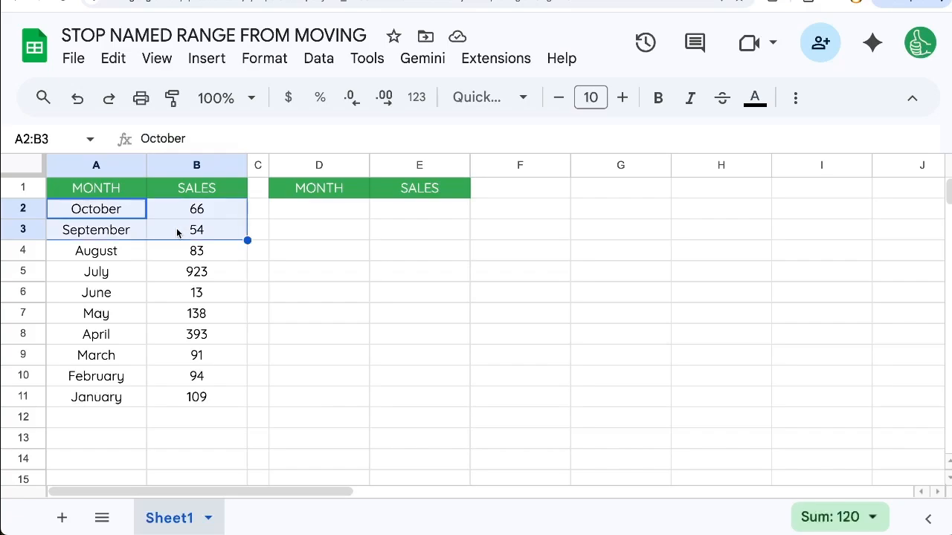
{"action": "left_click", "coordinate": [11, 139]}
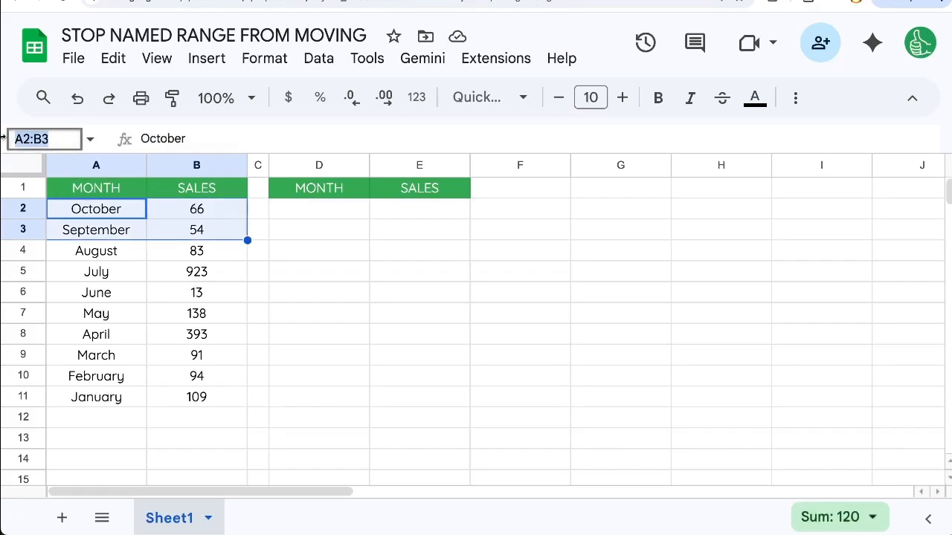
{"action": "type", "text": "LAST2"}
{"action": "key", "text": "Return"}
- Enter =ARRAYFORMULA(LAST2) in D2 to return the named range in the second table
{"action": "left_click", "coordinate": [314, 210]}
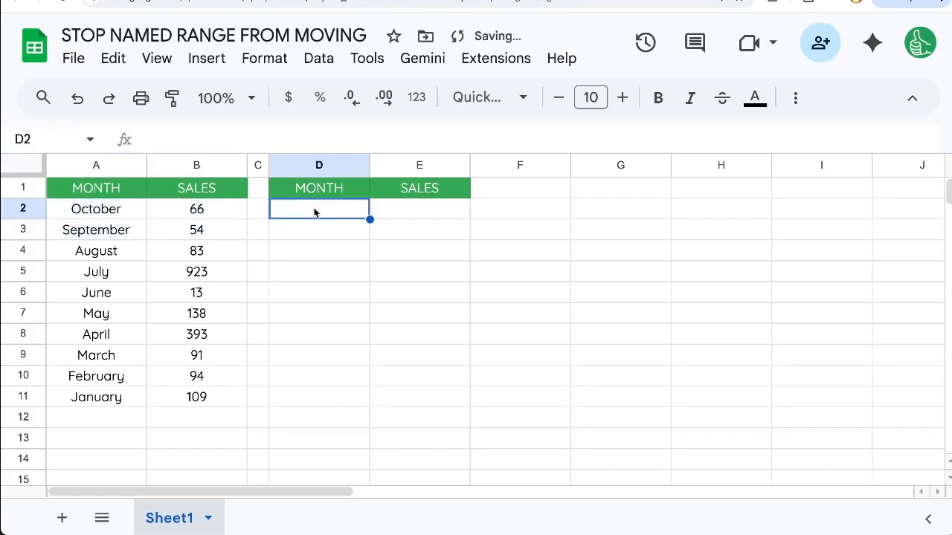
{"action": "type", "text": "=LAST2"}
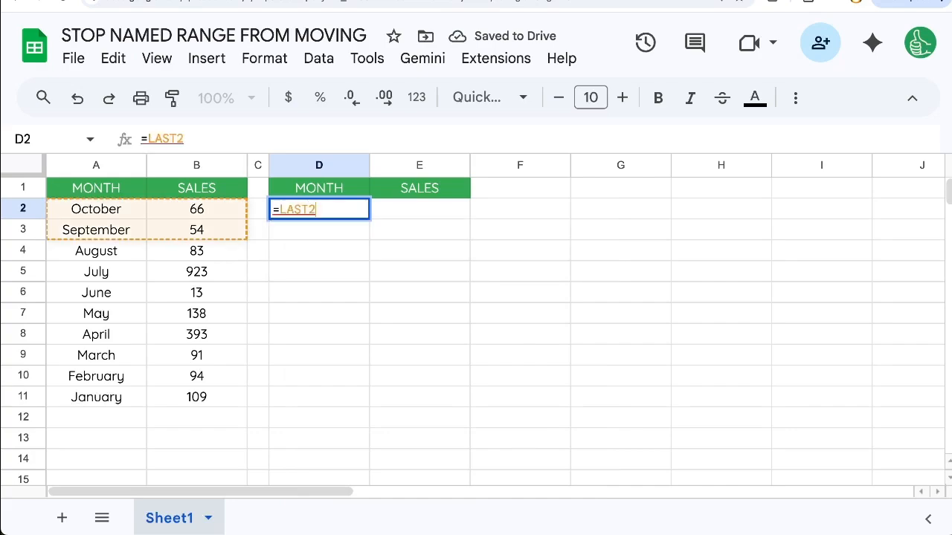
{"action": "key", "text": "ctrl+shift+Return"}
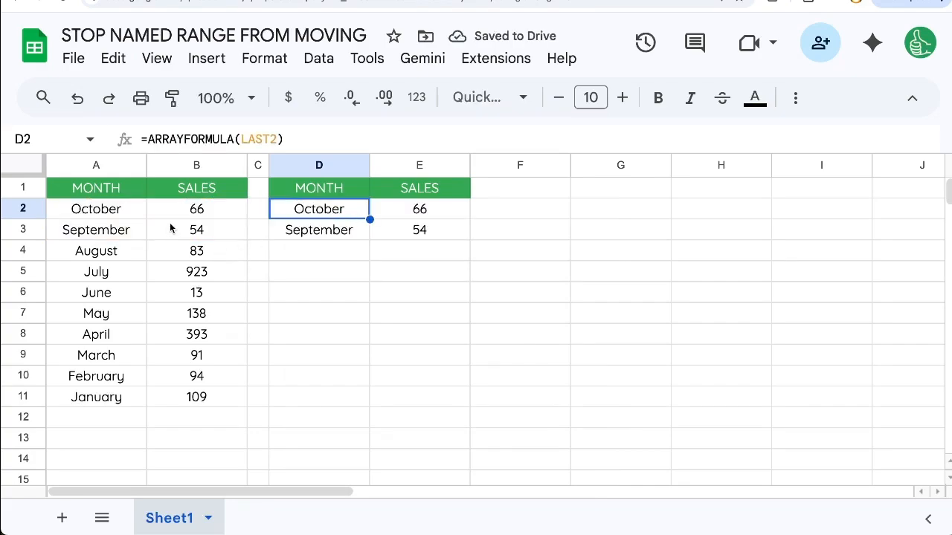
- Insert an empty row above the October row
{"action": "left_click", "coordinate": [170, 228]}
{"action": "left_click", "coordinate": [187, 212]}
{"action": "left_click", "coordinate": [21, 208]}
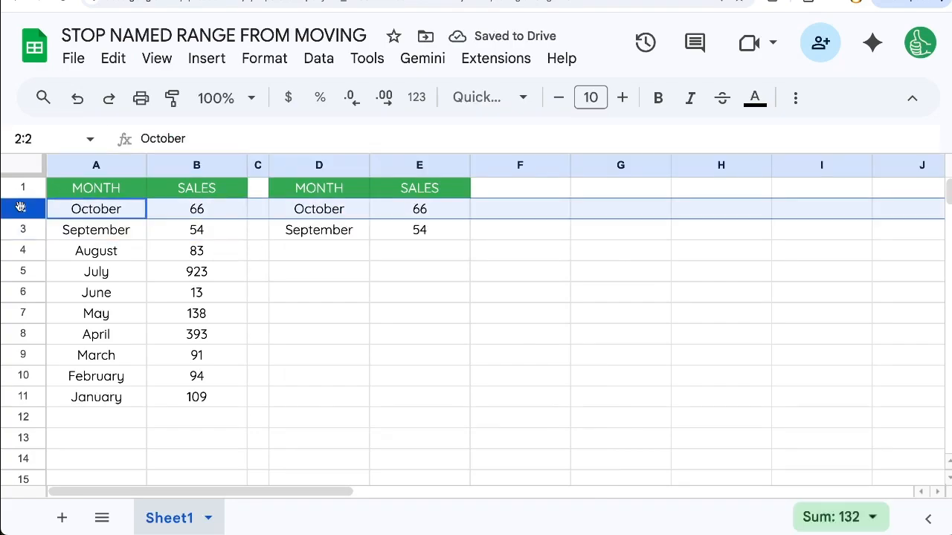
{"action": "right_click", "coordinate": [21, 209]}
{"action": "left_click", "coordinate": [55, 268]}
- Move the LAST2 array formula from D3 up to D2, directly under the MONTH header
{"action": "left_click", "coordinate": [337, 232]}
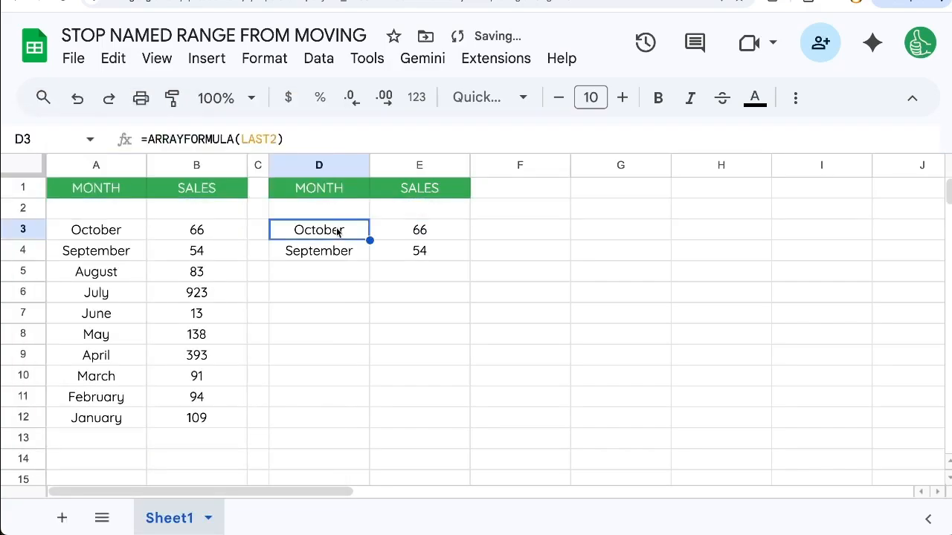
{"action": "left_click", "coordinate": [328, 209]}
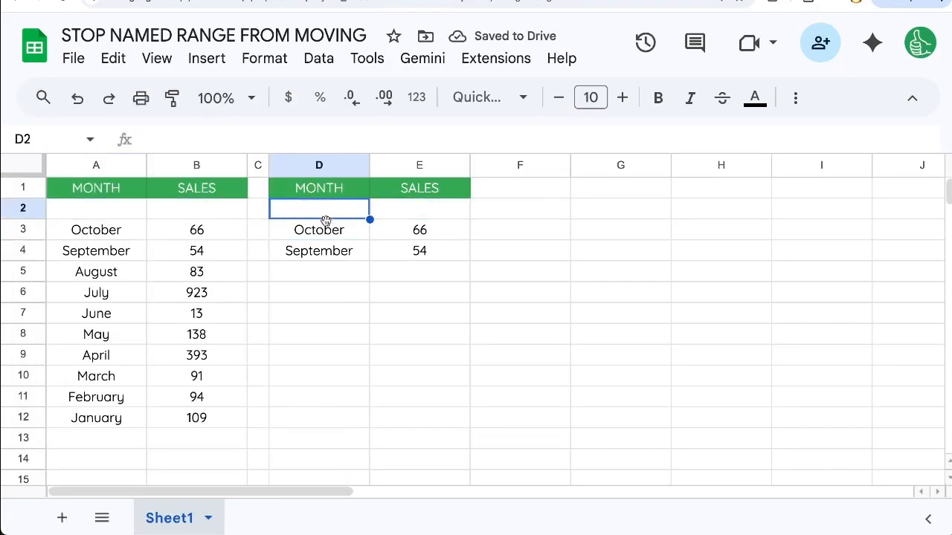
{"action": "left_click", "coordinate": [327, 229]}
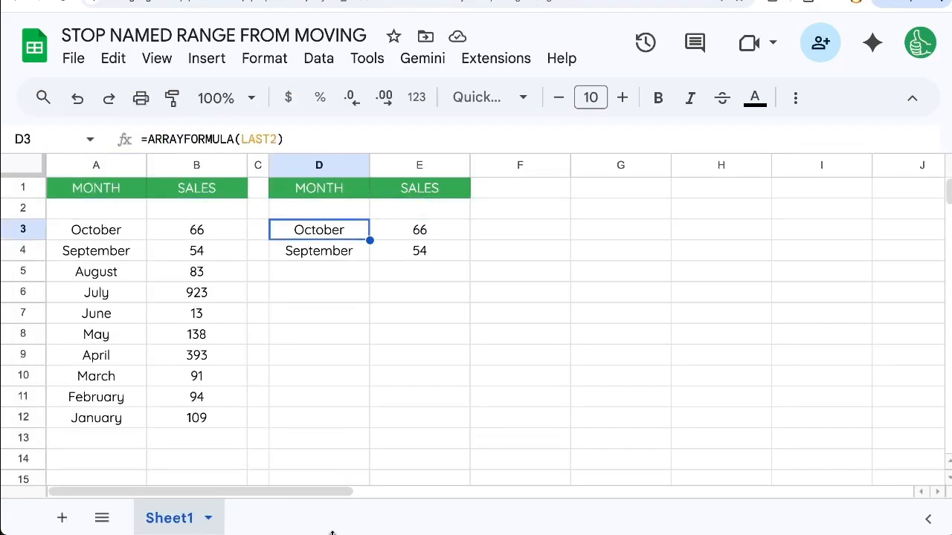
{"action": "key", "text": "ctrl+x"}
{"action": "key", "text": "Up"}
{"action": "key", "text": "ctrl+v"}
{"action": "key", "text": "Down"}
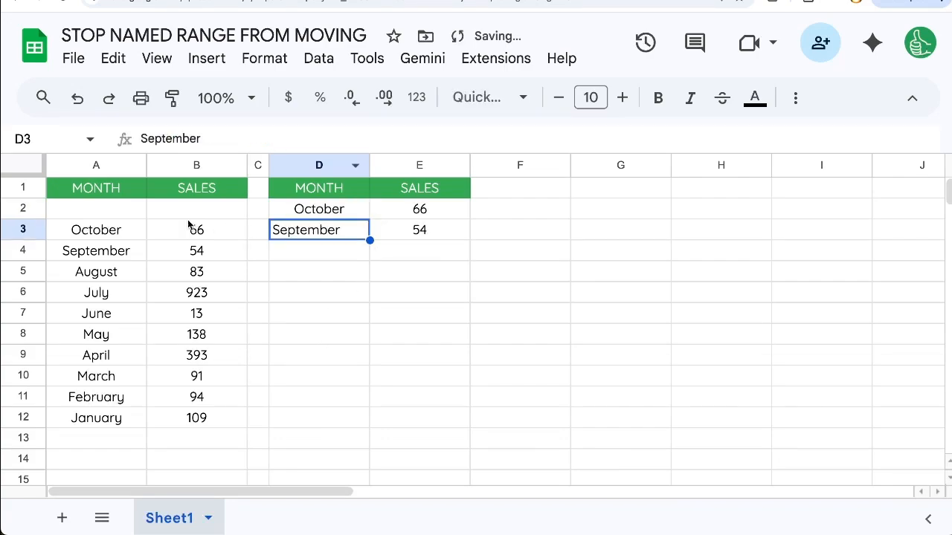
- Examine which cells LAST2 covers, using the formula in D2 and the list of named ranges
{"action": "left_click", "coordinate": [125, 205]}
{"action": "left_click", "coordinate": [359, 216]}
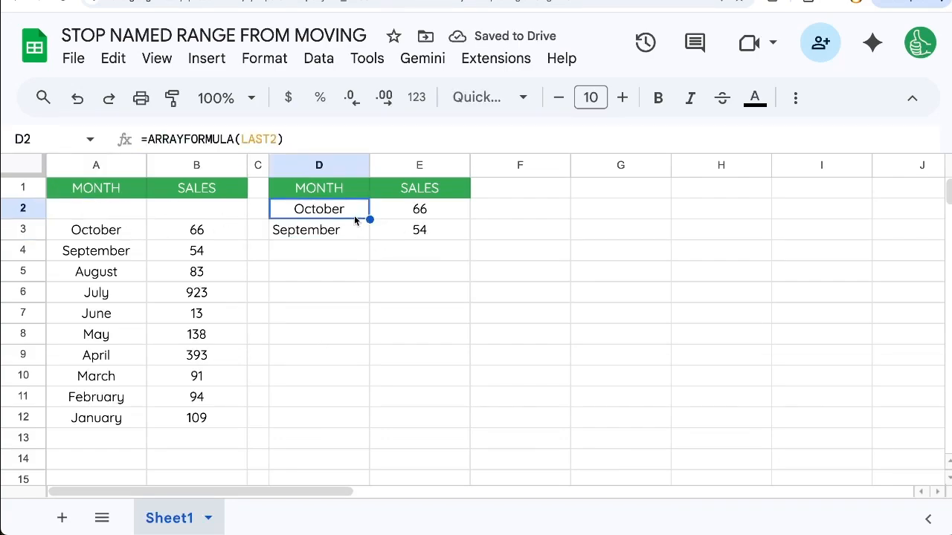
{"action": "double_click", "coordinate": [339, 217]}
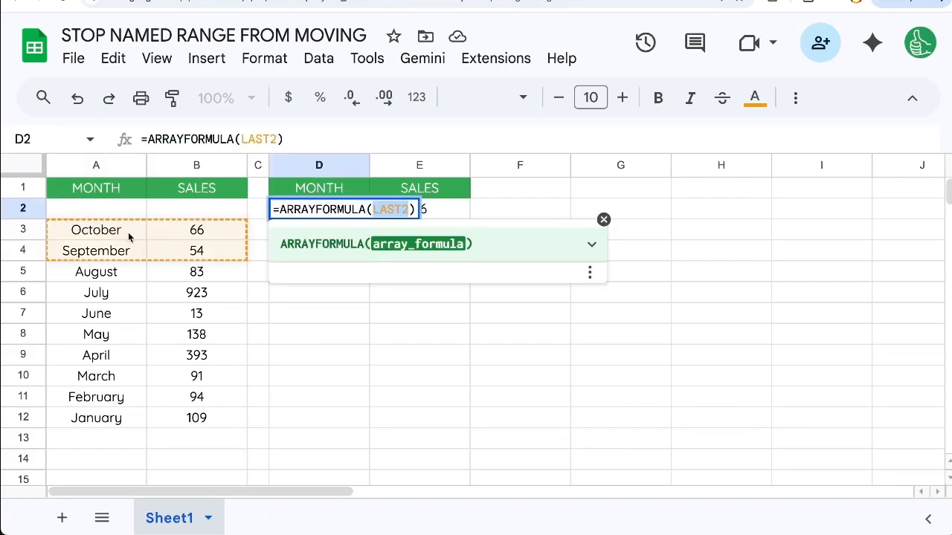
{"action": "key", "text": "Escape"}
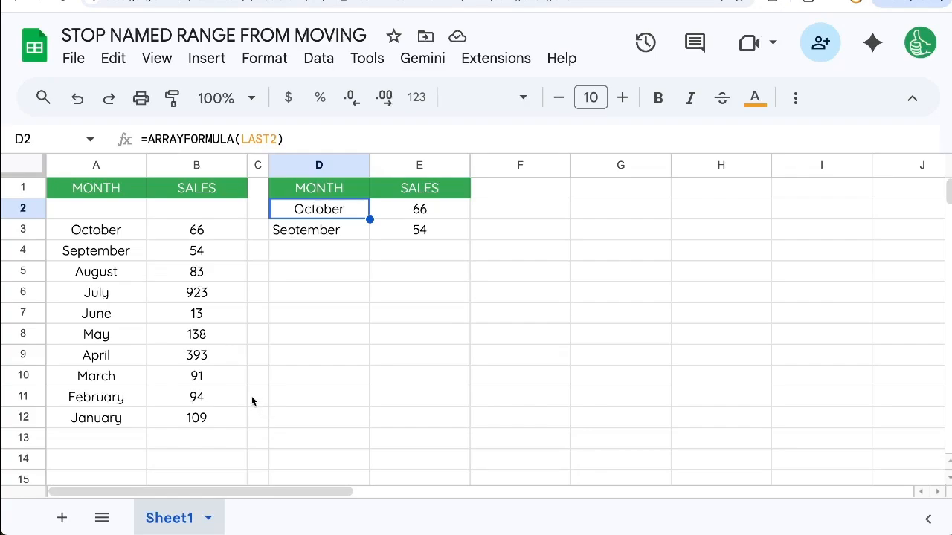
{"action": "left_click", "coordinate": [124, 229]}
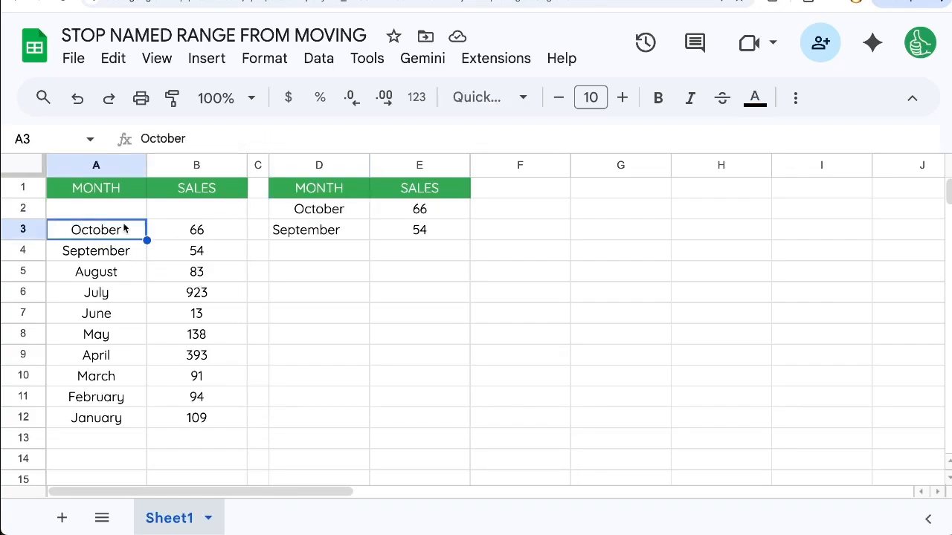
{"action": "left_click_drag", "start_coordinate": [121, 231], "coordinate": [186, 238]}
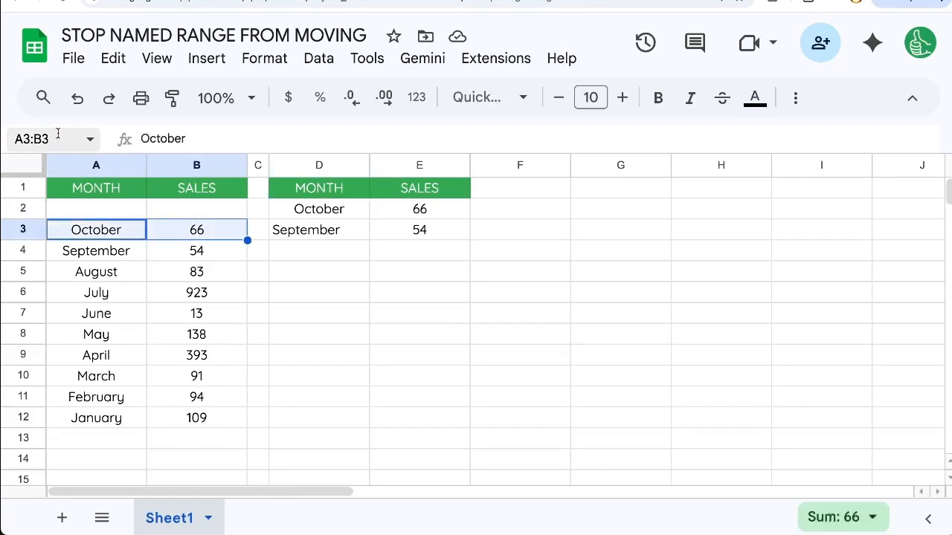
{"action": "left_click", "coordinate": [88, 141]}
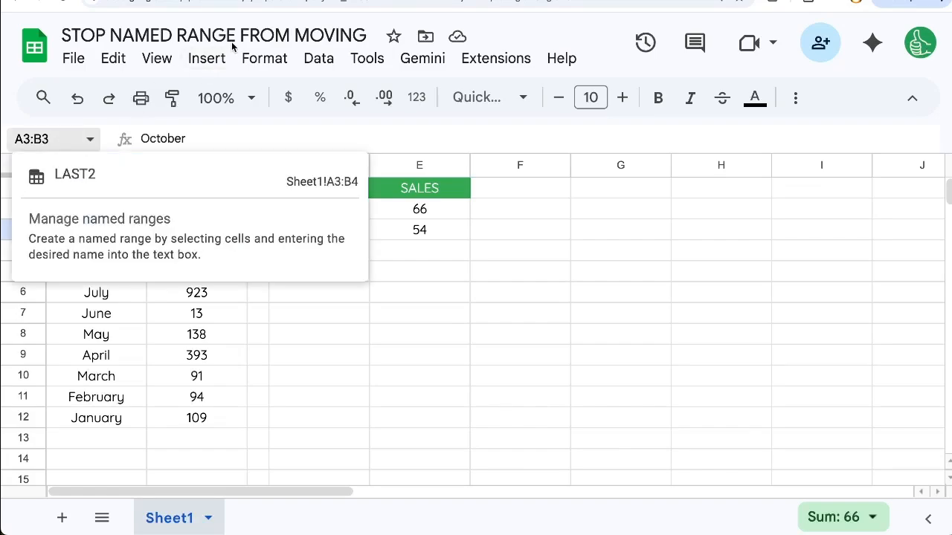
- Edit the LAST2 named range, trying the absolute reference Sheet1!$A$3:$B$4, and save it as Sheet1!A2:B3
{"action": "left_click", "coordinate": [320, 59]}
{"action": "left_click", "coordinate": [346, 399]}
{"action": "left_click", "coordinate": [690, 329]}
{"action": "left_click", "coordinate": [902, 316]}
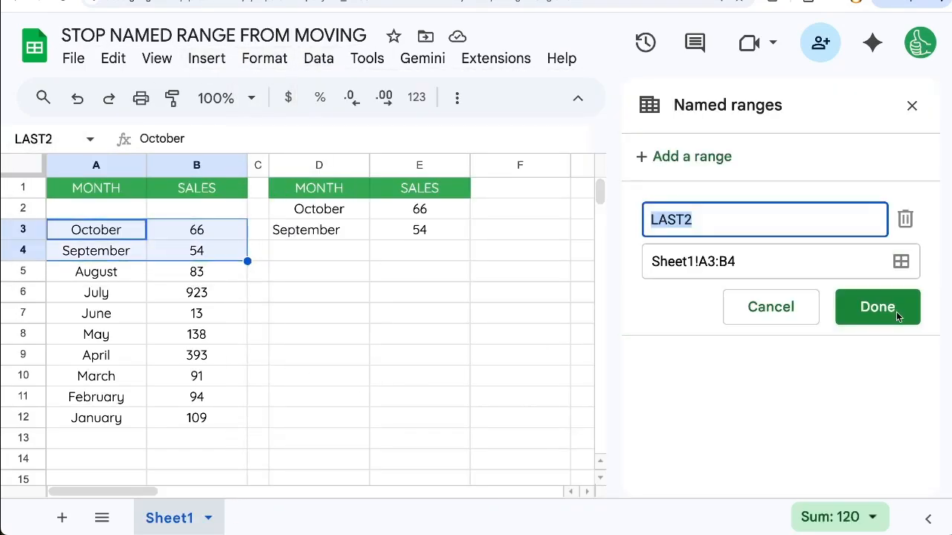
{"action": "left_click", "coordinate": [728, 262]}
{"action": "type", "text": "$"}
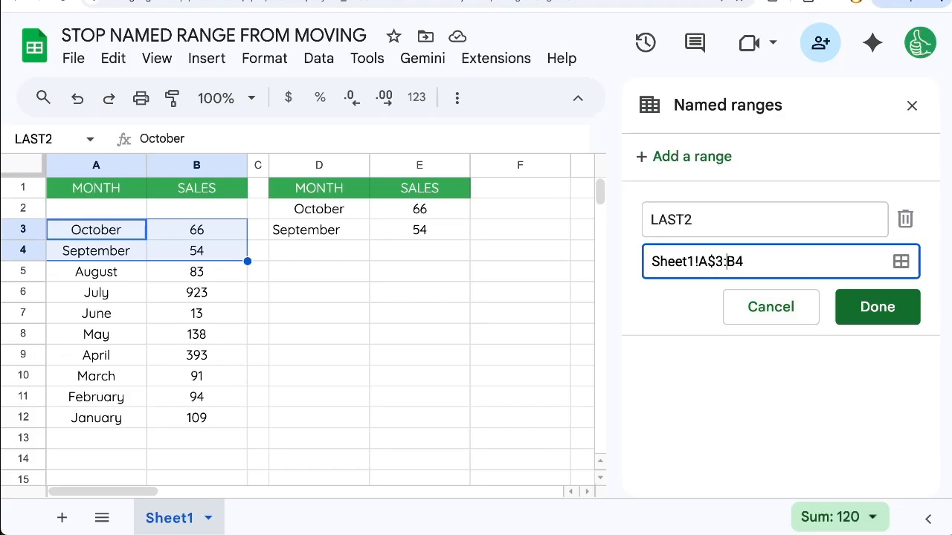
{"action": "key", "text": "Left"}
{"action": "type", "text": "$"}
{"action": "key", "text": "Right"}
{"action": "type", "text": "$"}
{"action": "key", "text": "Left"}
{"action": "type", "text": "$"}
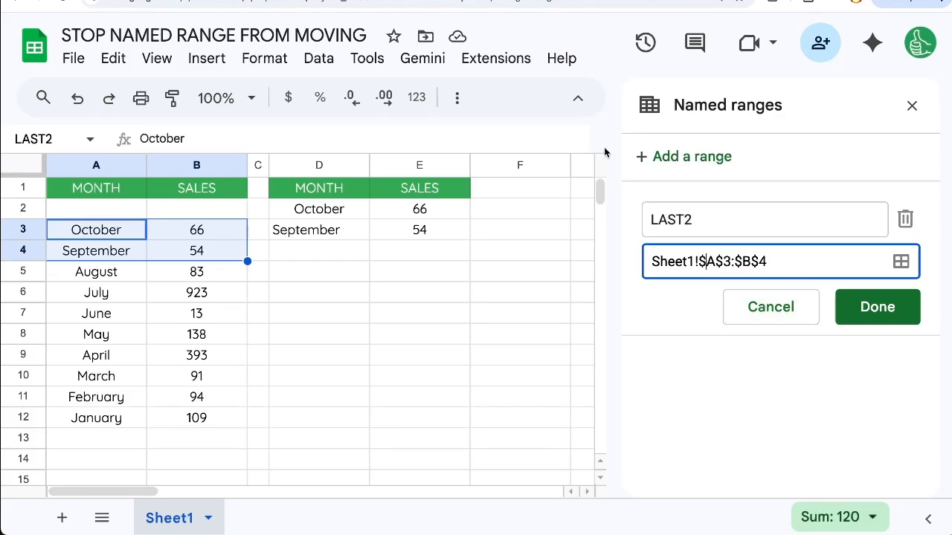
{"action": "key", "text": "Home"}
{"action": "left_click", "coordinate": [834, 299]}
- Enter November in A2 and its sales figure of 55 in B2
{"action": "left_click", "coordinate": [105, 214]}
{"action": "type", "text": "November"}
{"action": "key", "text": "Tab"}
{"action": "type", "text": "55"}
{"action": "key", "text": "Return"}
- Check the second table's results against the source cells A2:B3, and close the list of named ranges
{"action": "left_click", "coordinate": [171, 214]}
{"action": "left_click", "coordinate": [98, 213]}
{"action": "left_click", "coordinate": [350, 228]}
{"action": "left_click_drag", "start_coordinate": [340, 194], "coordinate": [416, 251]}
{"action": "left_click", "coordinate": [83, 211]}
{"action": "left_click_drag", "start_coordinate": [83, 209], "coordinate": [181, 221]}
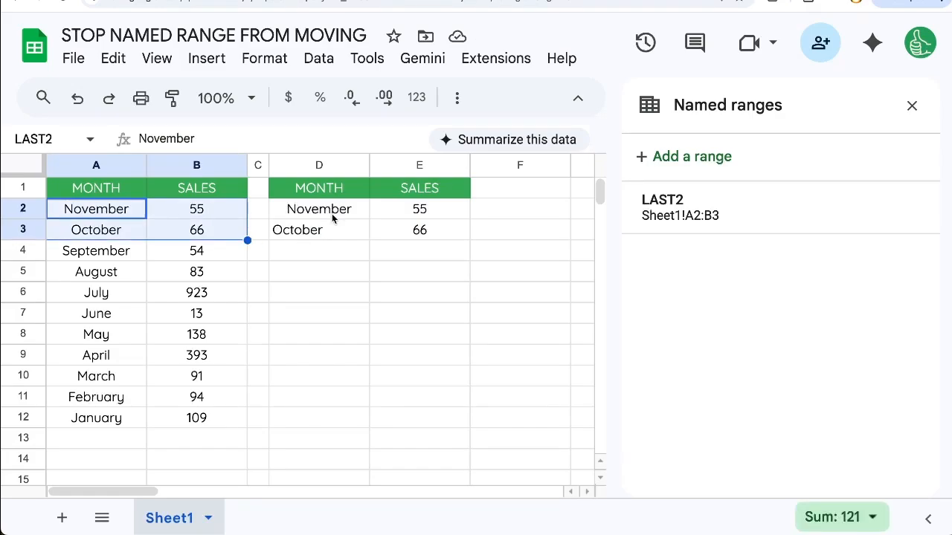
{"action": "left_click", "coordinate": [911, 106]}
{"action": "left_click", "coordinate": [404, 188]}
- Replace the formula in D2 with =INDIRECT("A2:B3") and check the cells it fills in the second table
{"action": "left_click", "coordinate": [351, 219]}
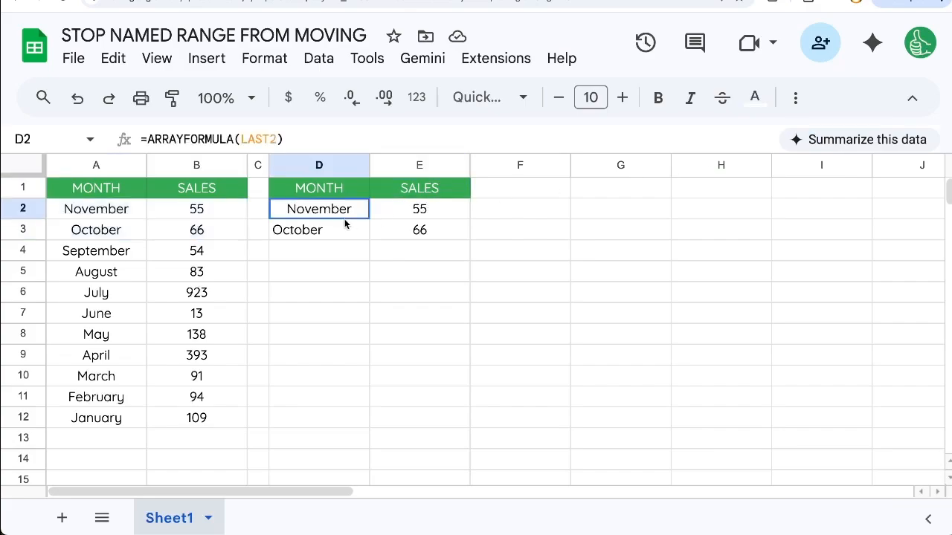
{"action": "double_click", "coordinate": [357, 218]}
{"action": "left_click_drag", "start_coordinate": [279, 209], "coordinate": [595, 279]}
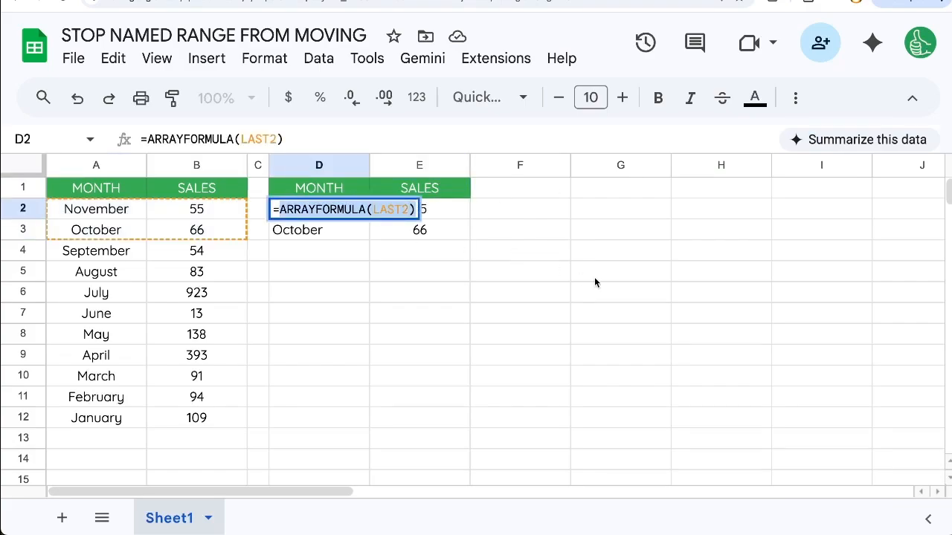
{"action": "key", "text": "BackSpace"}
{"action": "type", "text": "INDI"}
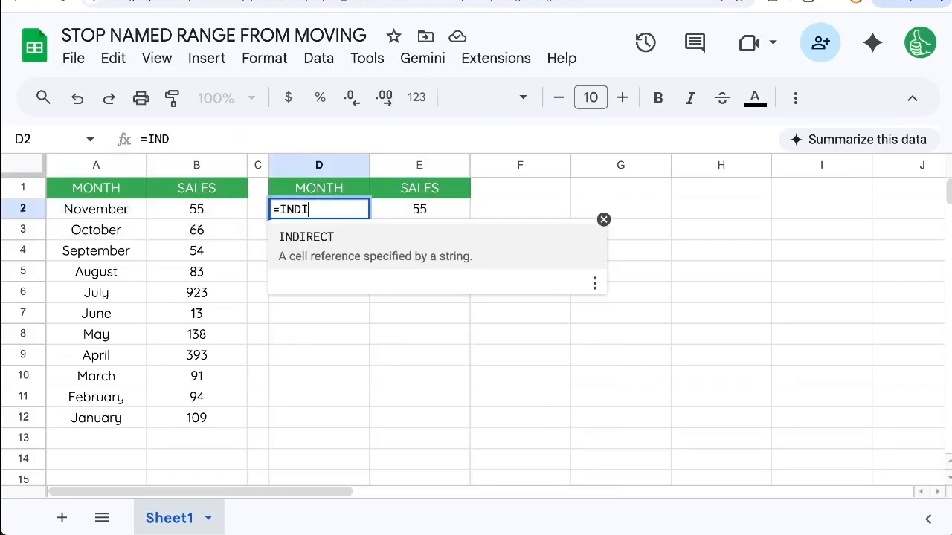
{"action": "type", "text": "RECT(\""}
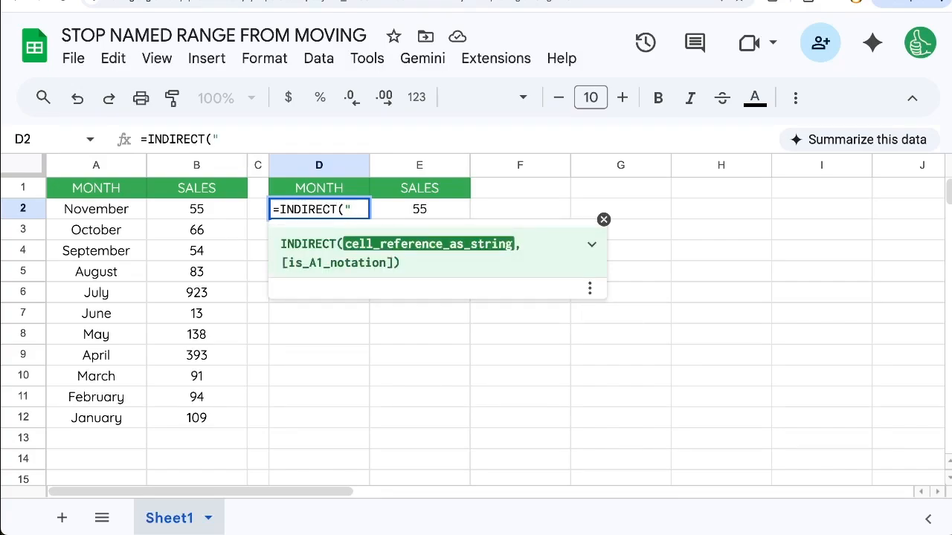
{"action": "type", "text": "A2"}
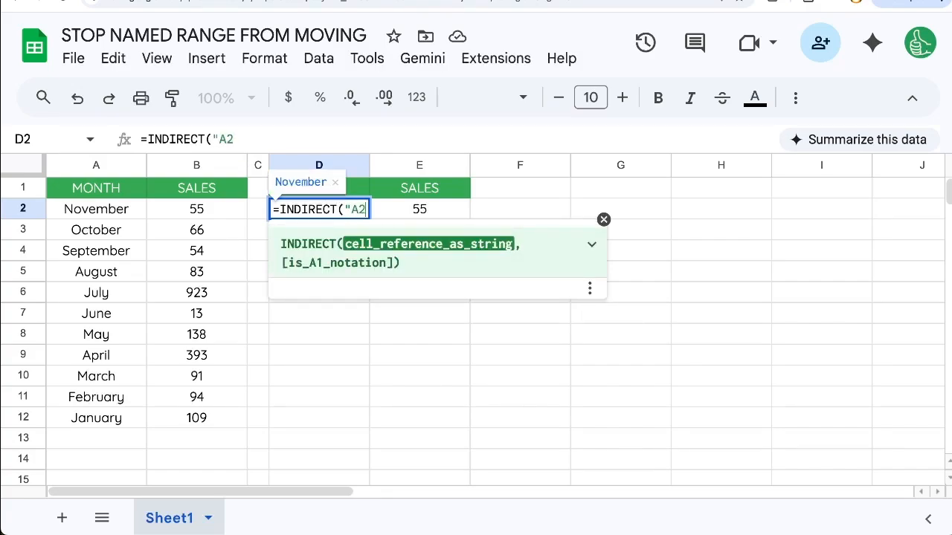
{"action": "type", "text": ":B3)"}
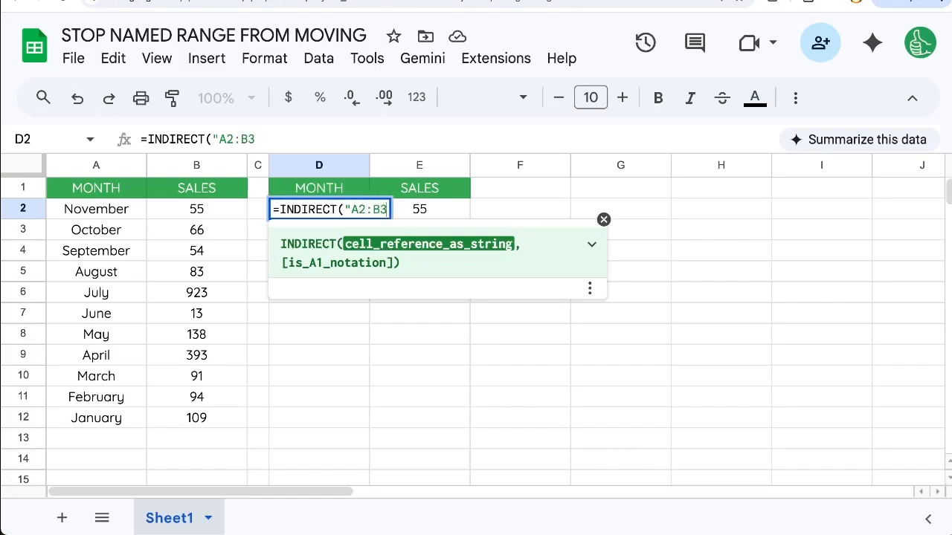
{"action": "key", "text": "BackSpace"}
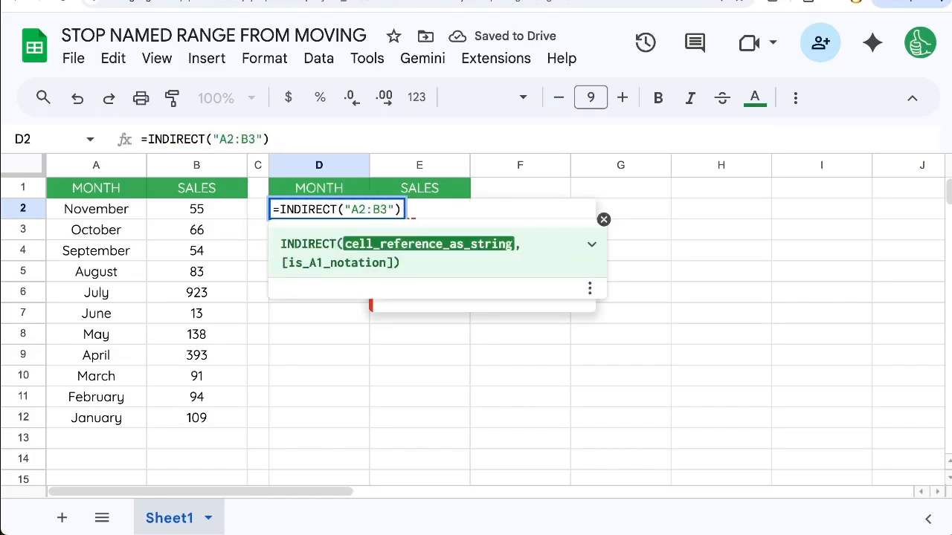
{"action": "key", "text": "Return"}
{"action": "key", "text": "Up"}
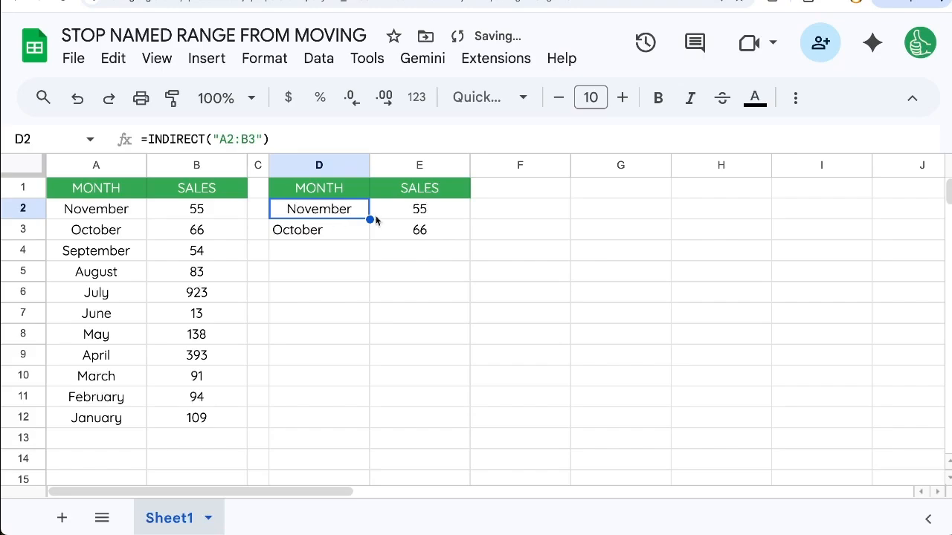
{"action": "left_click_drag", "start_coordinate": [365, 216], "coordinate": [420, 232]}
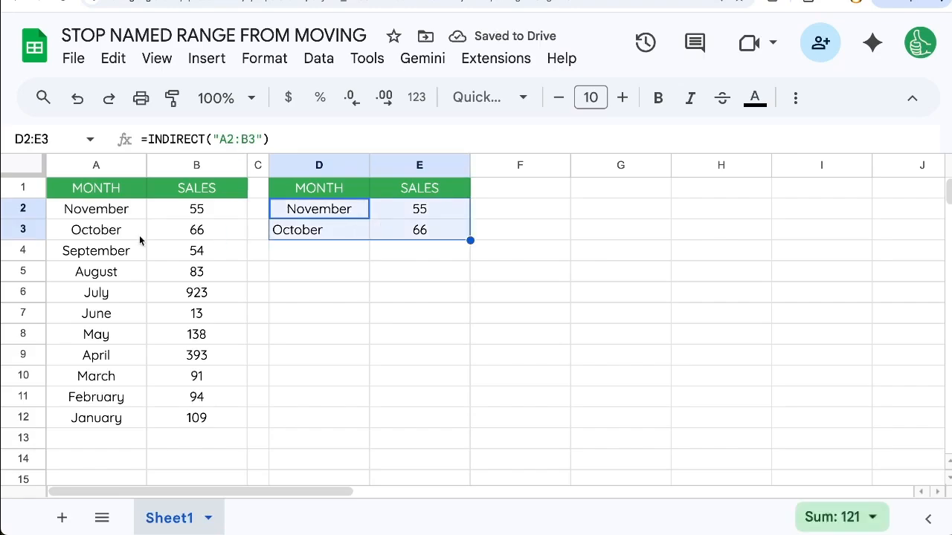
- Insert a row above row 2 and enter December in A2 with sales of 66 in B2
{"action": "left_click", "coordinate": [27, 209]}
{"action": "right_click", "coordinate": [26, 209]}
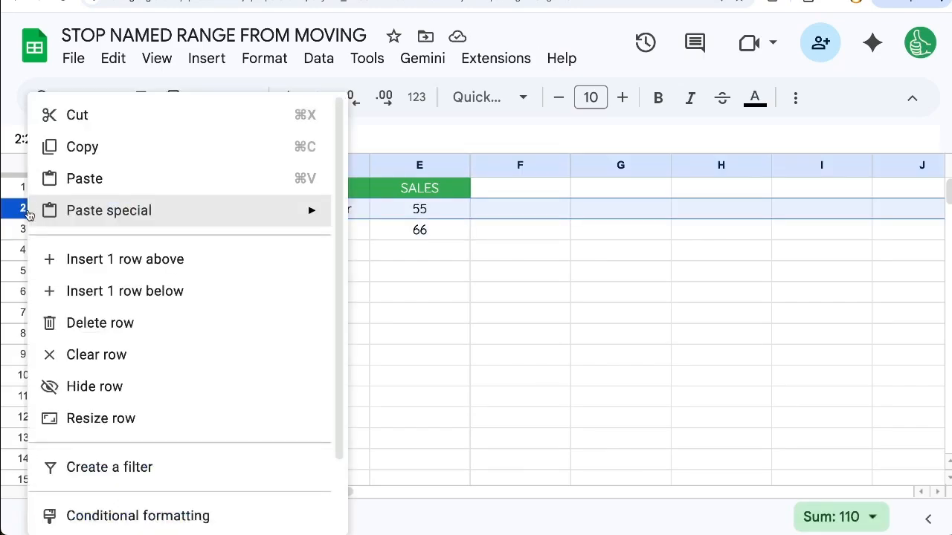
{"action": "left_click", "coordinate": [106, 259]}
{"action": "type", "text": "December"}
{"action": "key", "text": "Tab"}
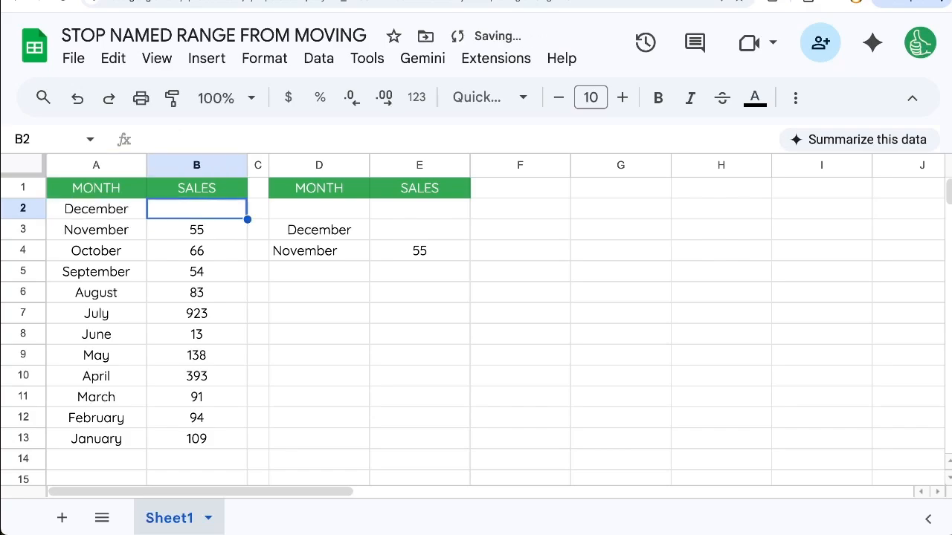
{"action": "type", "text": "66"}
- Move the INDIRECT formula from D3 up to D2, directly below the second table's header
{"action": "left_click", "coordinate": [329, 230]}
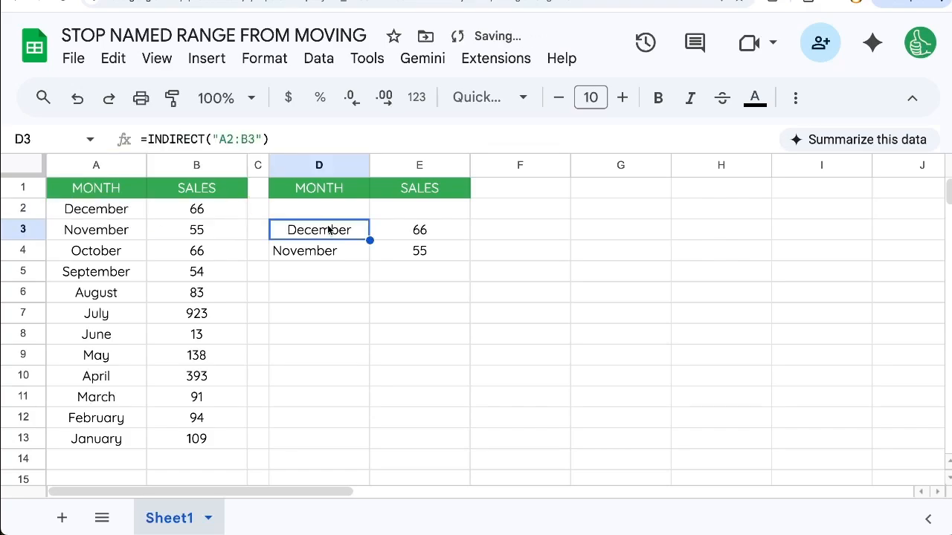
{"action": "key", "text": "super+x"}
{"action": "key", "text": "Up"}
{"action": "key", "text": "super+v"}
{"action": "key", "text": "Down"}
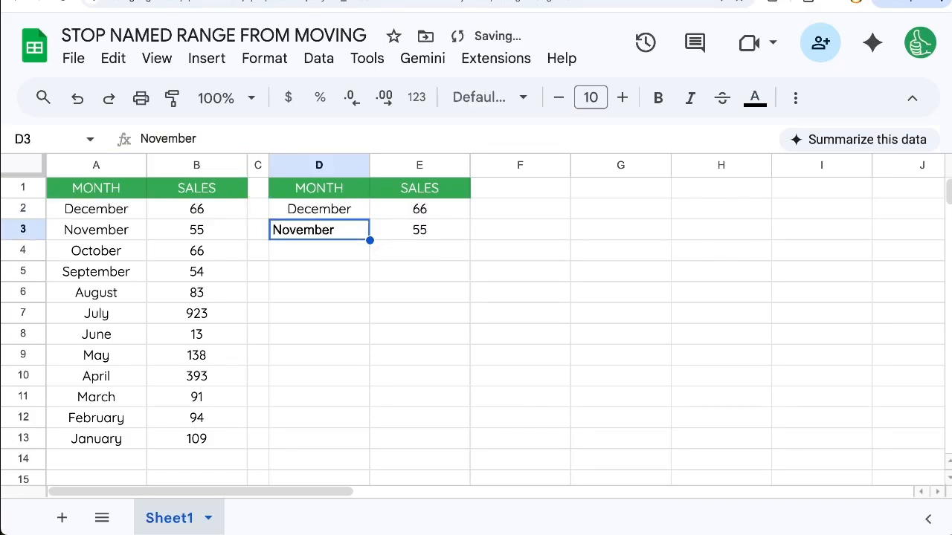
{"action": "key", "text": "Up"}
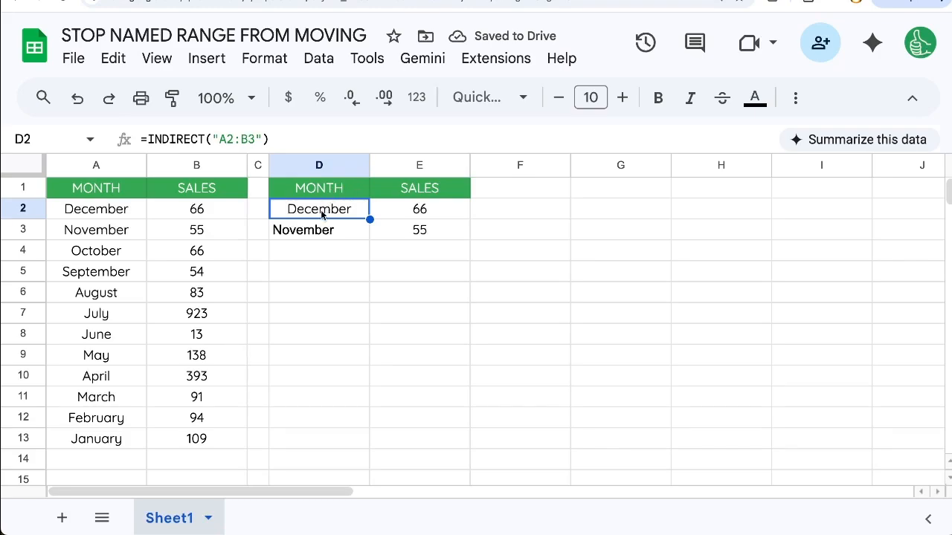
- Rename Sheet1 as SALES and add a second sheet named DASHBOARD
{"action": "double_click", "coordinate": [177, 518]}
{"action": "type", "text": "SALES"}
{"action": "key", "text": "Return"}
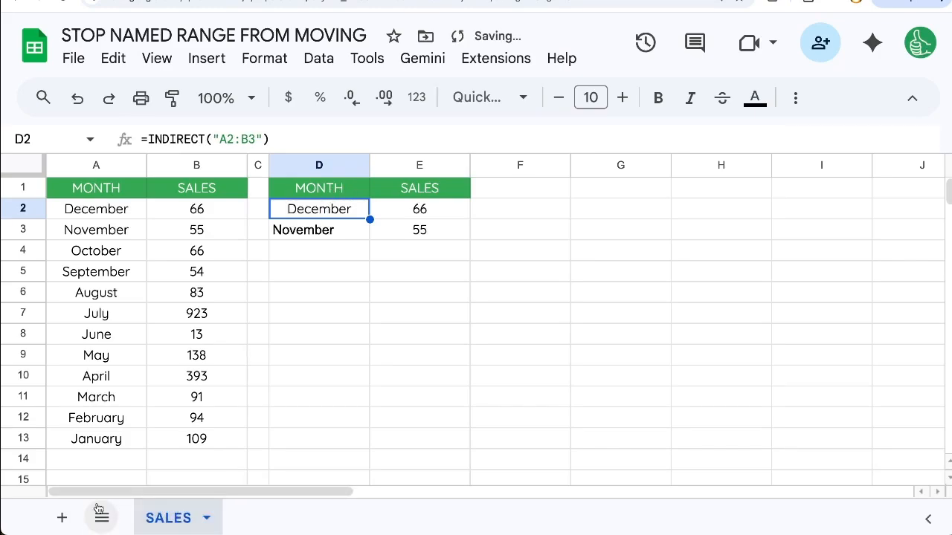
{"action": "left_click", "coordinate": [62, 519]}
{"action": "double_click", "coordinate": [266, 519]}
{"action": "type", "text": "DASHBOARD"}
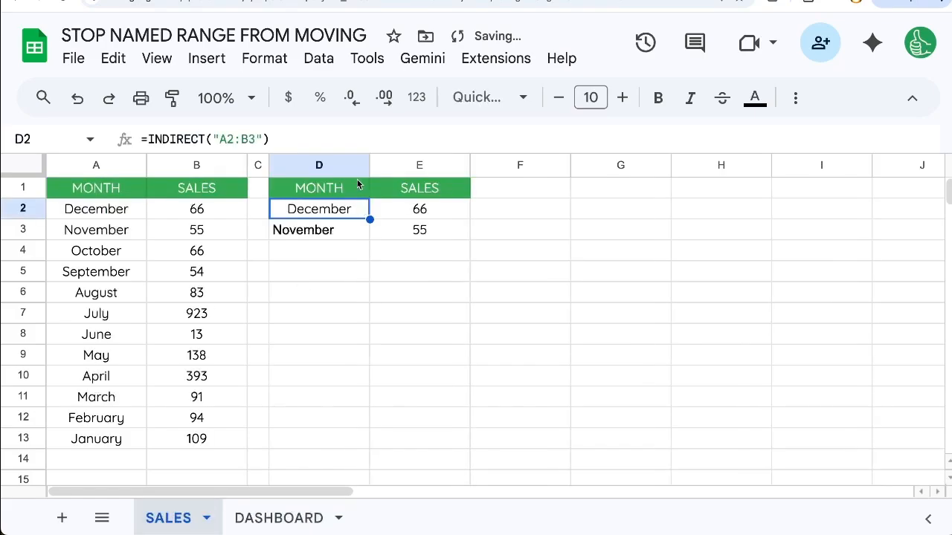
- Move the second table's header off the SALES sheet to cell A1 of the DASHBOARD sheet
{"action": "left_click", "coordinate": [357, 179]}
{"action": "left_click_drag", "start_coordinate": [357, 179], "coordinate": [403, 229]}
{"action": "key", "text": "ctrl+c"}
{"action": "left_click", "coordinate": [279, 518]}
- Change the A1 header to LAST 2 MONTHS and merge it across A1:B1
{"action": "type", "text": "LAST 2 MONTHS"}
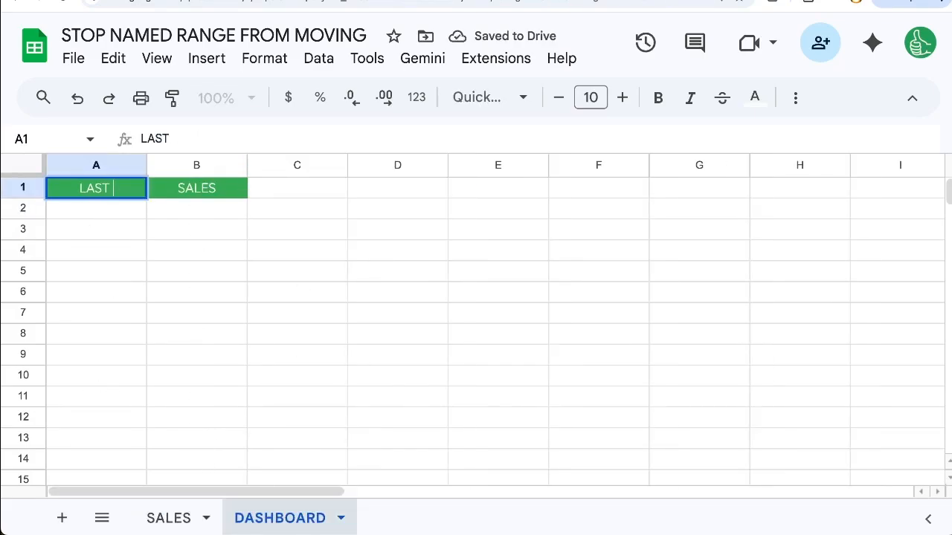
{"action": "key", "text": "Tab"}
{"action": "left_click", "coordinate": [309, 146]}
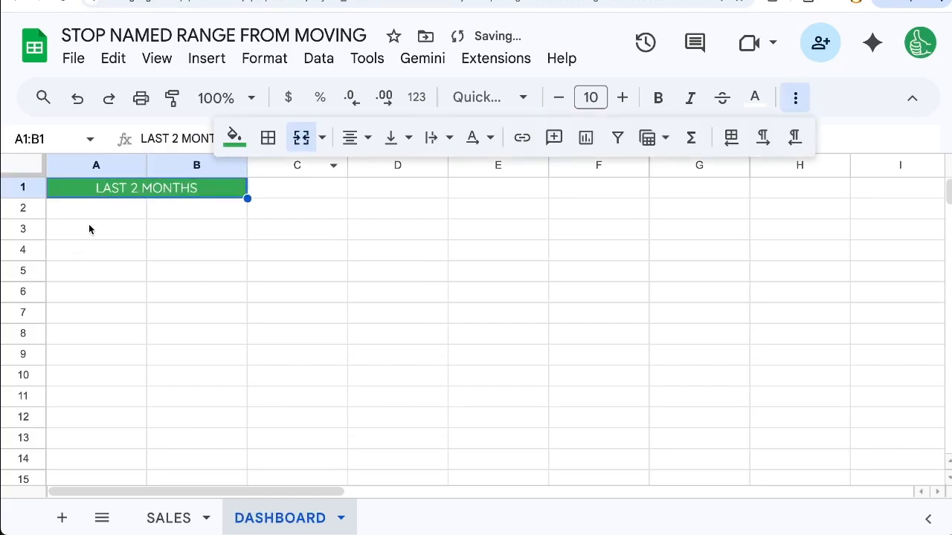
- Enter =INDIRECT("SALES!A2:B3") in A2 of the DASHBOARD sheet
{"action": "left_click", "coordinate": [115, 214]}
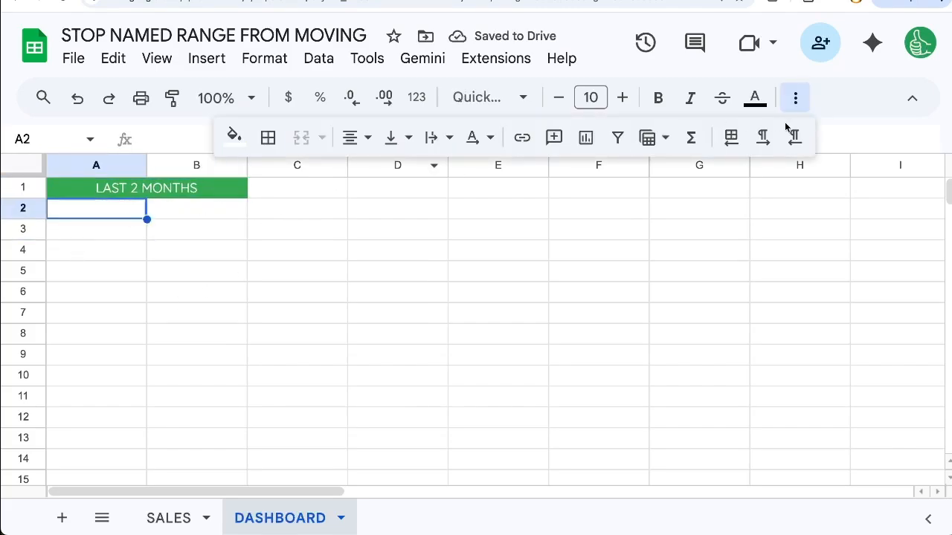
{"action": "type", "text": "="}
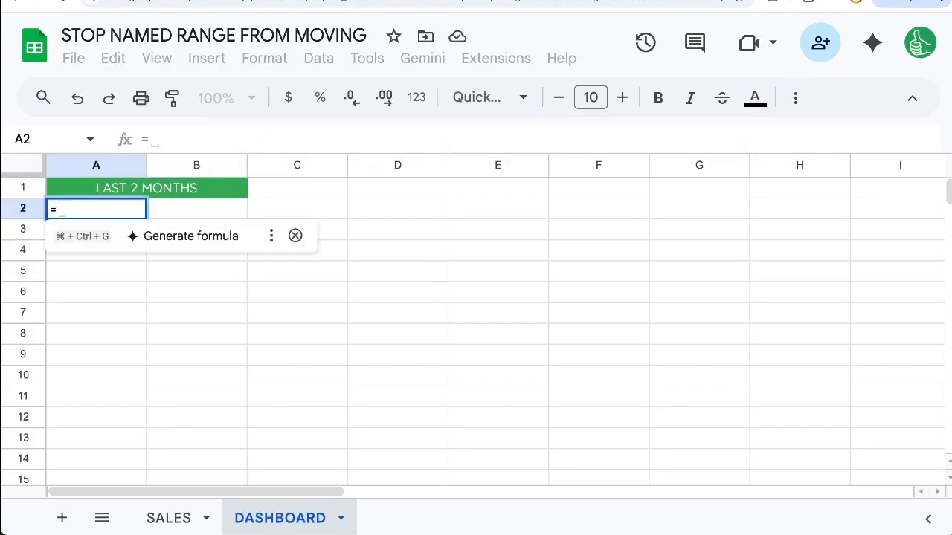
{"action": "type", "text": "INDIRECT(\"\""}
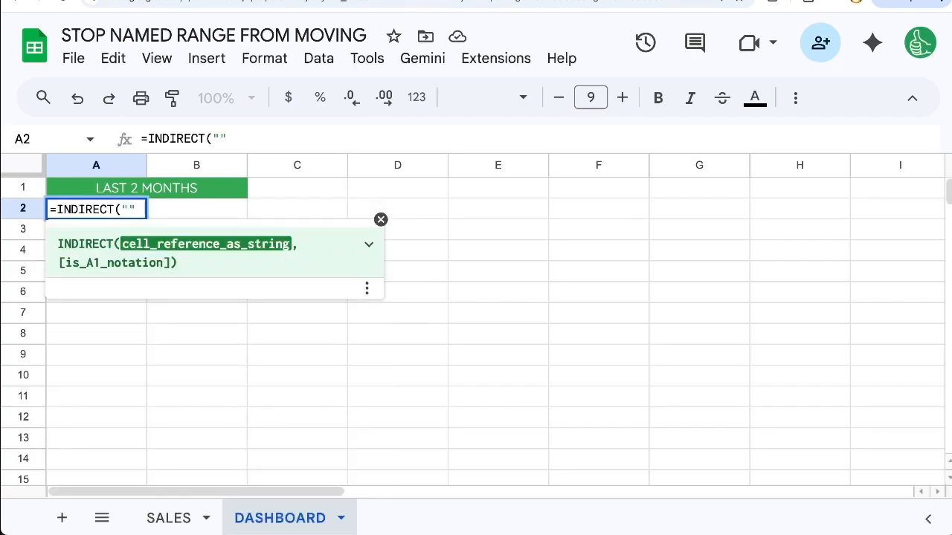
{"action": "type", "text": ")"}
{"action": "key", "text": "Left"}
{"action": "key", "text": "Left"}
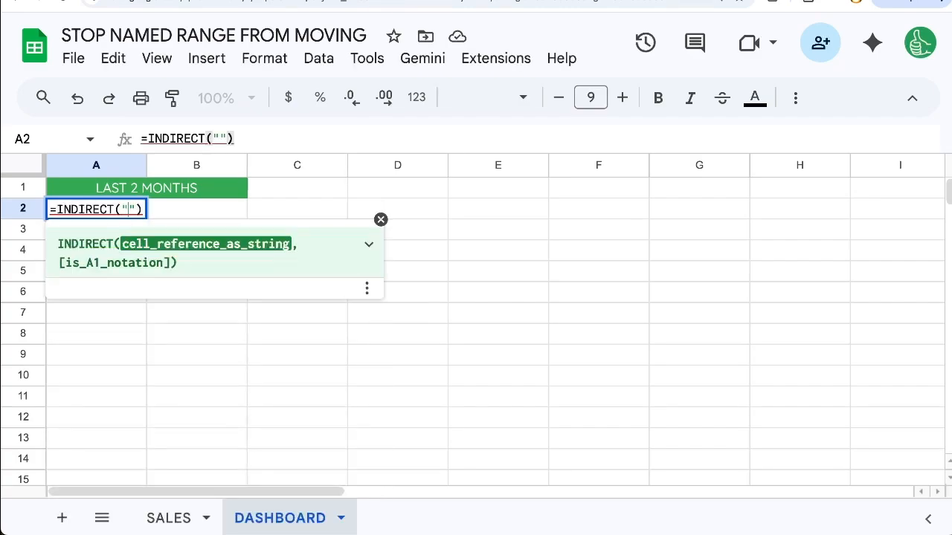
{"action": "type", "text": "SS"}
{"action": "key", "text": "BackSpace"}
{"action": "type", "text": "ALES"}
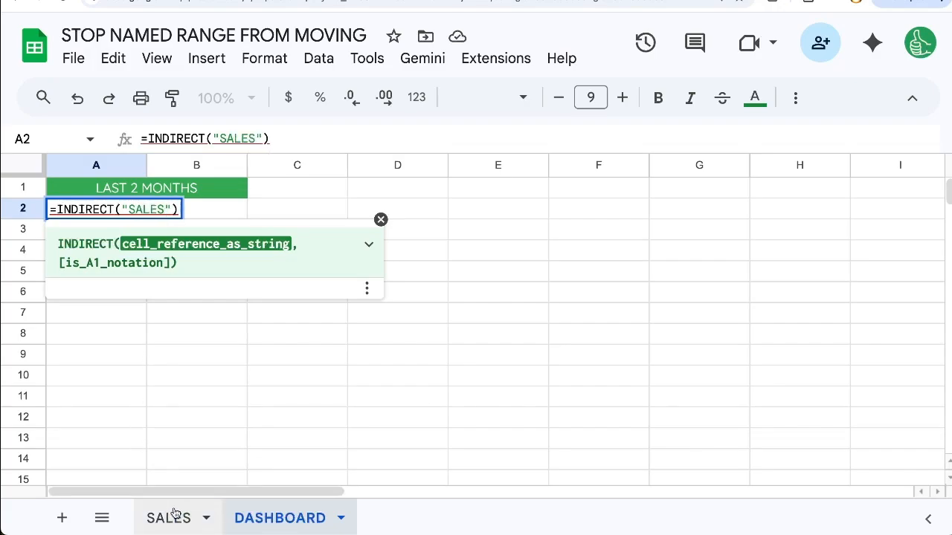
{"action": "type", "text": "!A2:B3"}
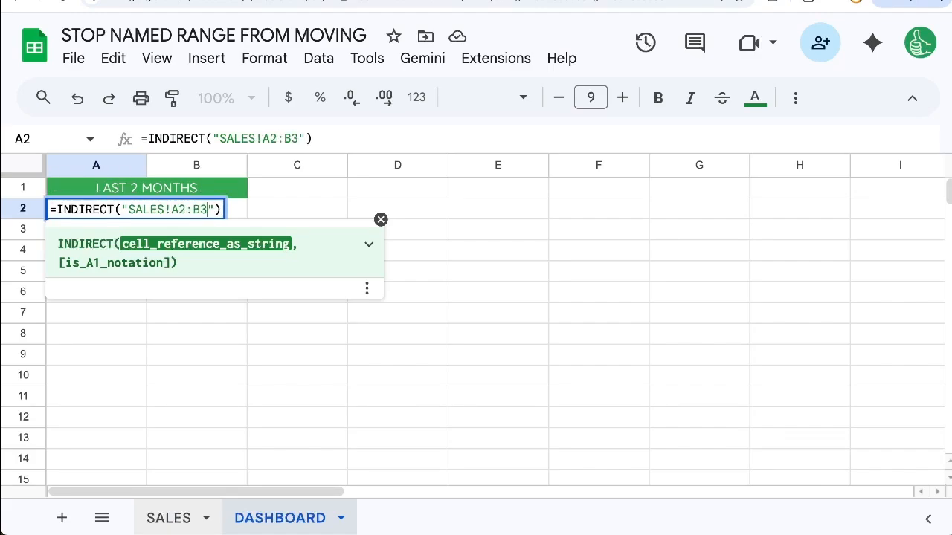
{"action": "key", "text": "Return"}
- Apply the header's font to A2:B6 on the DASHBOARD sheet and centre the contents horizontally
{"action": "left_click_drag", "start_coordinate": [123, 213], "coordinate": [198, 299]}
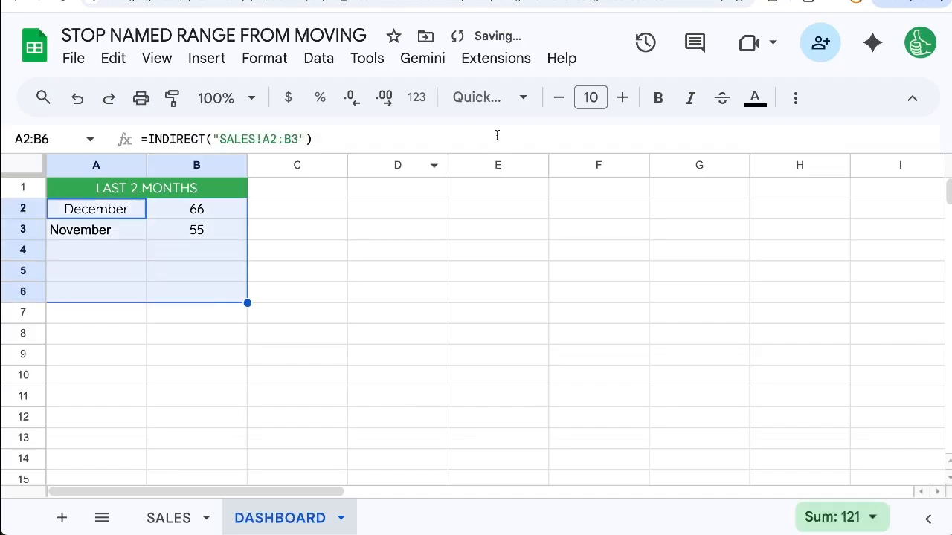
{"action": "left_click", "coordinate": [487, 98]}
{"action": "left_click", "coordinate": [533, 306]}
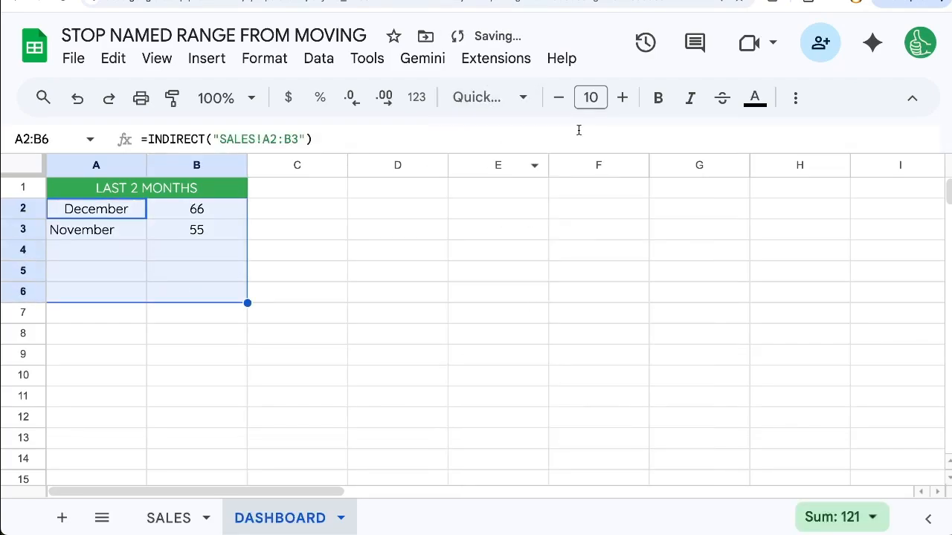
{"action": "left_click", "coordinate": [794, 97]}
{"action": "left_click", "coordinate": [353, 137]}
{"action": "left_click", "coordinate": [389, 175]}
{"action": "left_click", "coordinate": [320, 250]}
- Insert a row above row 2 on the SALES sheet and enter January in A2 with sales of 11 in B2
{"action": "left_click", "coordinate": [168, 518]}
{"action": "left_click", "coordinate": [94, 194]}
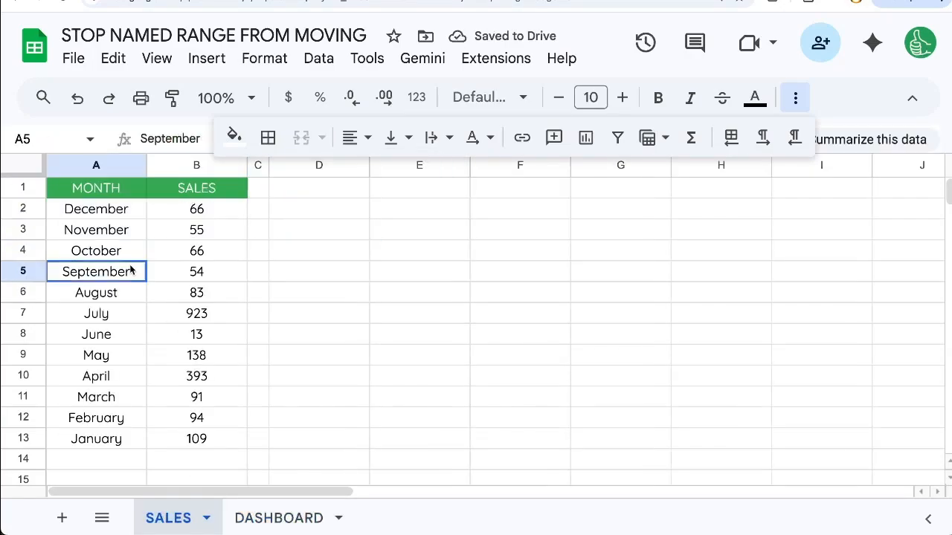
{"action": "left_click", "coordinate": [67, 217]}
{"action": "left_click", "coordinate": [22, 210]}
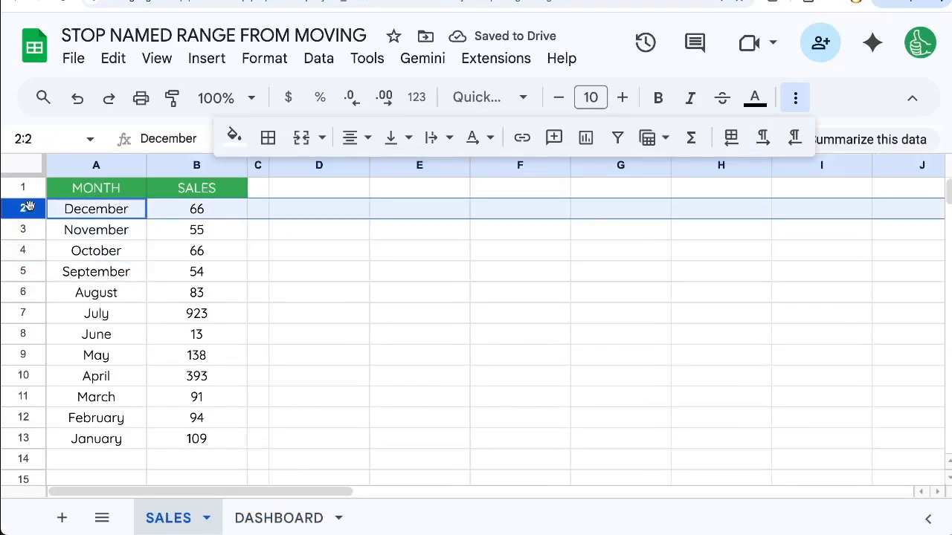
{"action": "right_click", "coordinate": [22, 210]}
{"action": "left_click", "coordinate": [102, 255]}
{"action": "left_click", "coordinate": [111, 211]}
{"action": "type", "text": "January"}
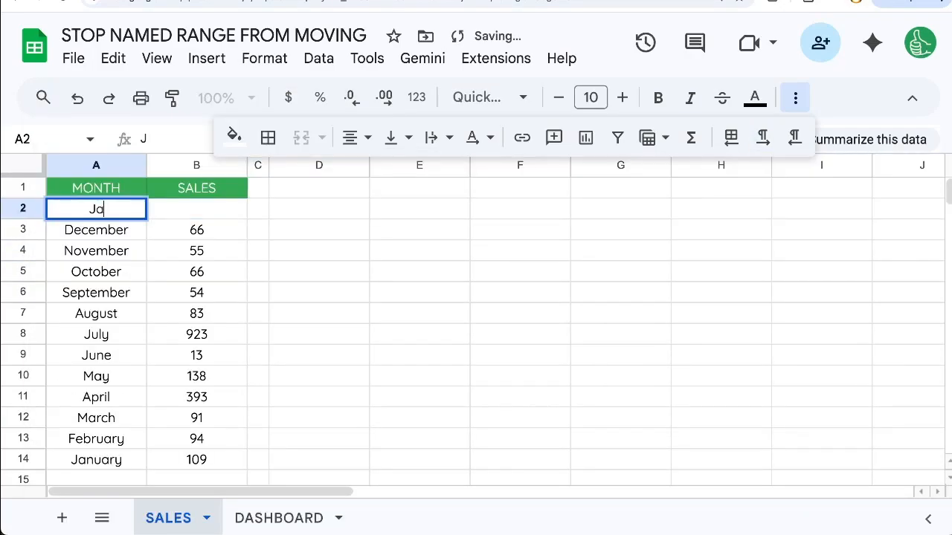
{"action": "key", "text": "Tab"}
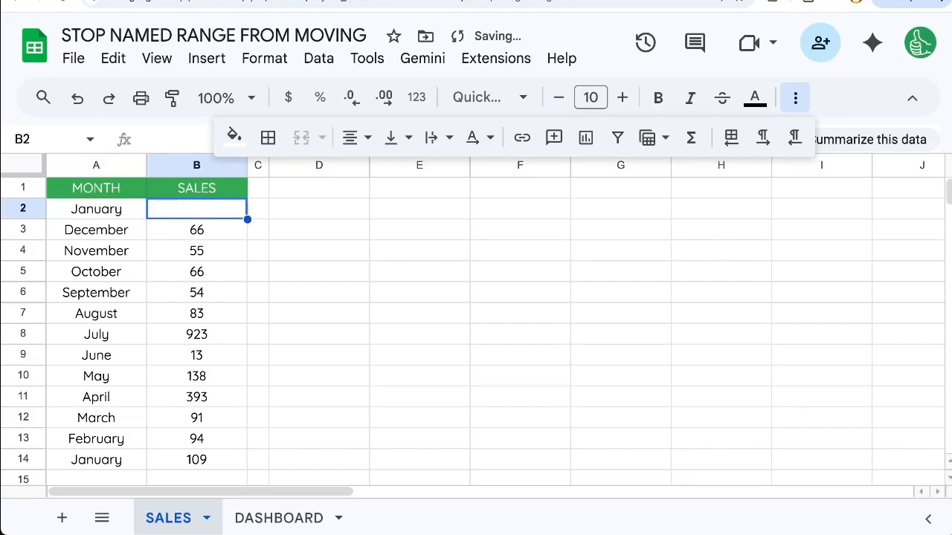
{"action": "type", "text": "11"}
{"action": "key", "text": "Return"}
- Check the two latest months on the DASHBOARD sheet and the quoted reference inside the INDIRECT formula in A2
{"action": "left_click", "coordinate": [276, 518]}
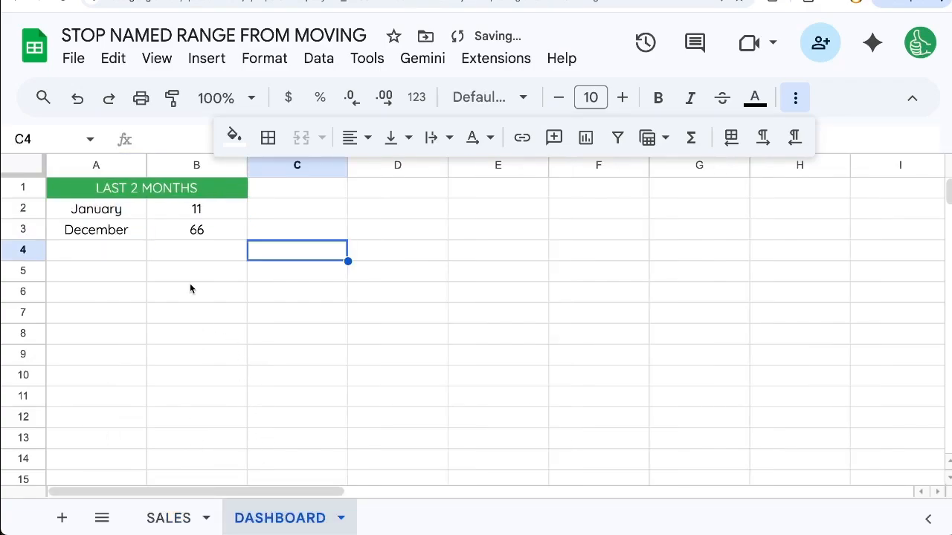
{"action": "left_click", "coordinate": [135, 207]}
{"action": "left_click_drag", "start_coordinate": [111, 209], "coordinate": [176, 225]}
{"action": "left_click", "coordinate": [795, 98]}
{"action": "left_click", "coordinate": [178, 227]}
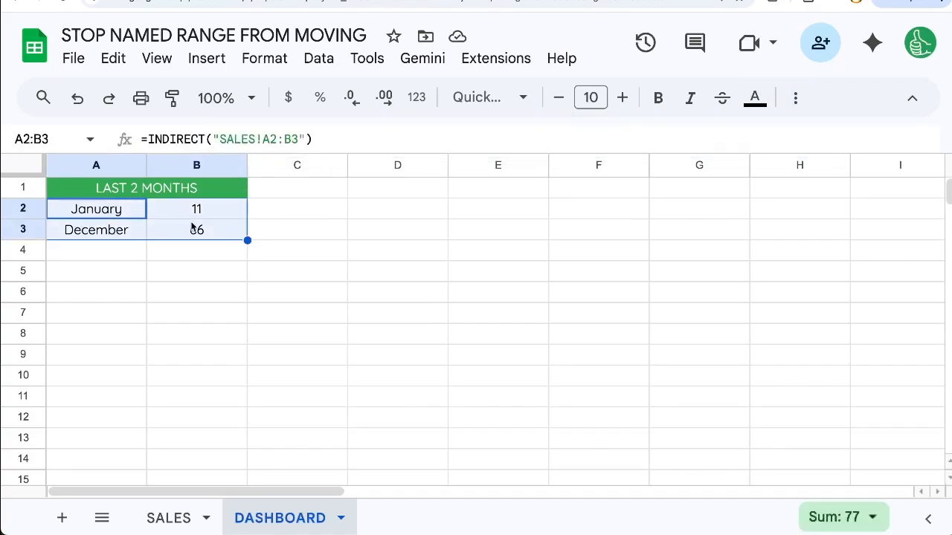
{"action": "double_click", "coordinate": [107, 211]}
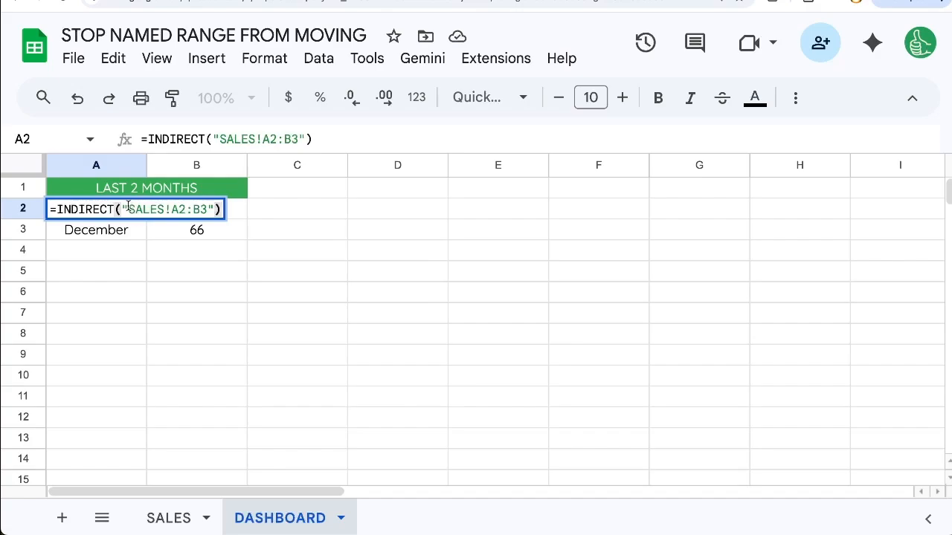
{"action": "left_click_drag", "start_coordinate": [128, 209], "coordinate": [205, 209]}
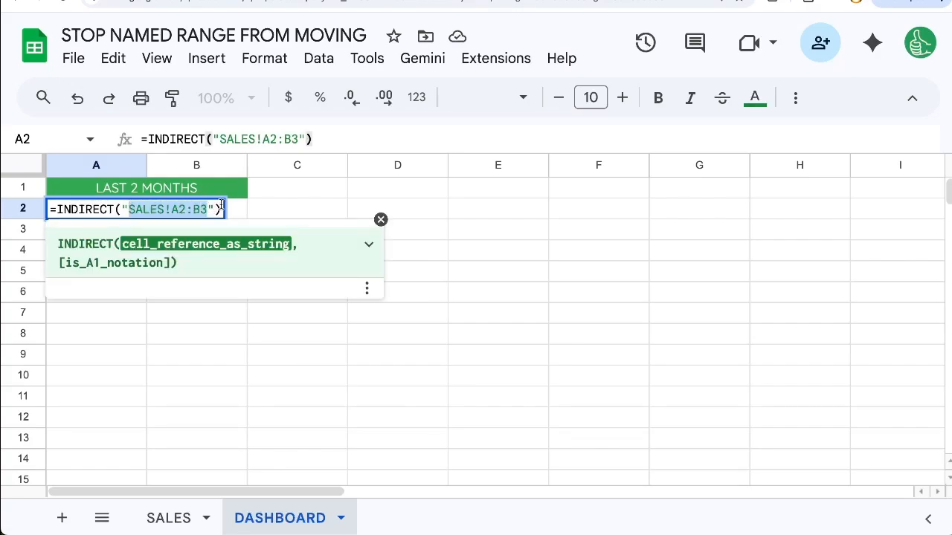
{"action": "left_click", "coordinate": [228, 208]}
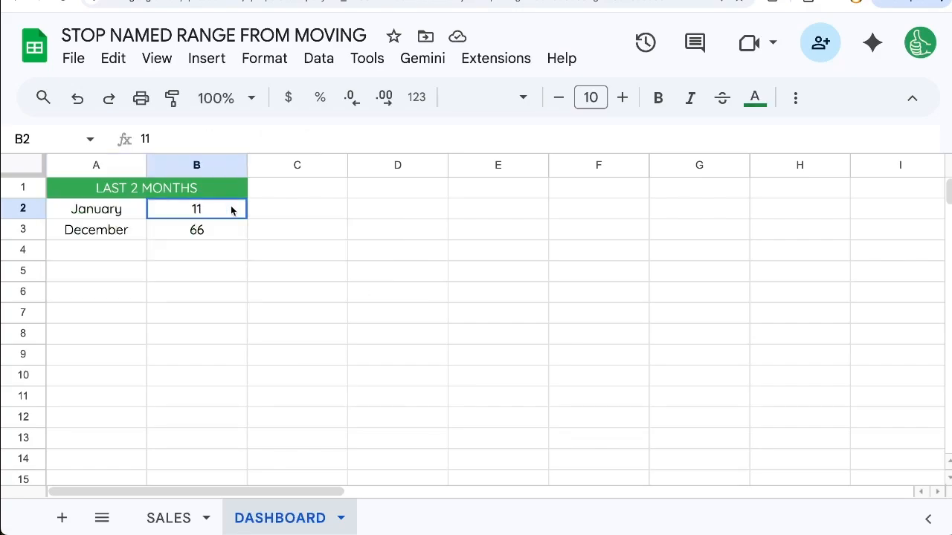
- Insert a blank column before the MONTH column on the SALES sheet
{"action": "left_click", "coordinate": [188, 519]}
{"action": "left_click", "coordinate": [150, 227]}
{"action": "left_click", "coordinate": [133, 219]}
{"action": "left_click", "coordinate": [103, 161]}
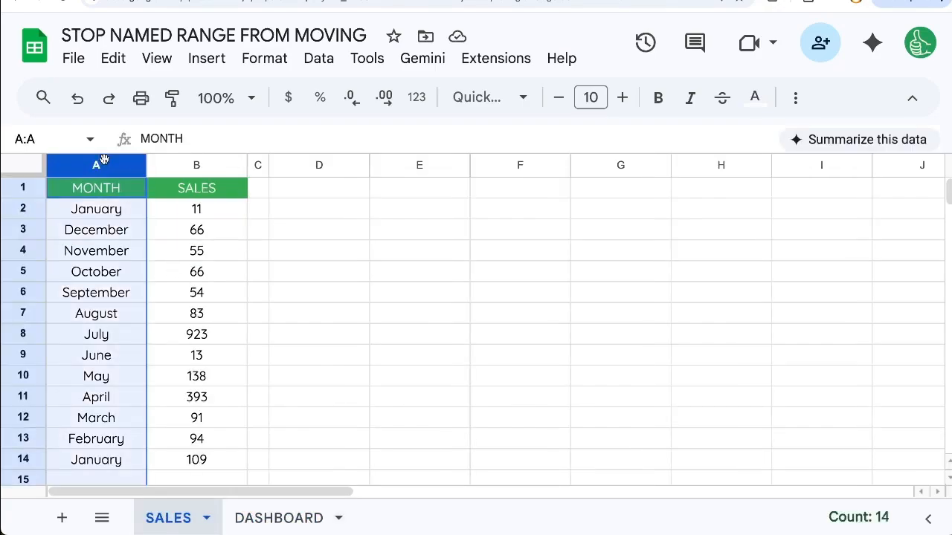
{"action": "right_click", "coordinate": [103, 161]}
{"action": "left_click", "coordinate": [201, 260]}
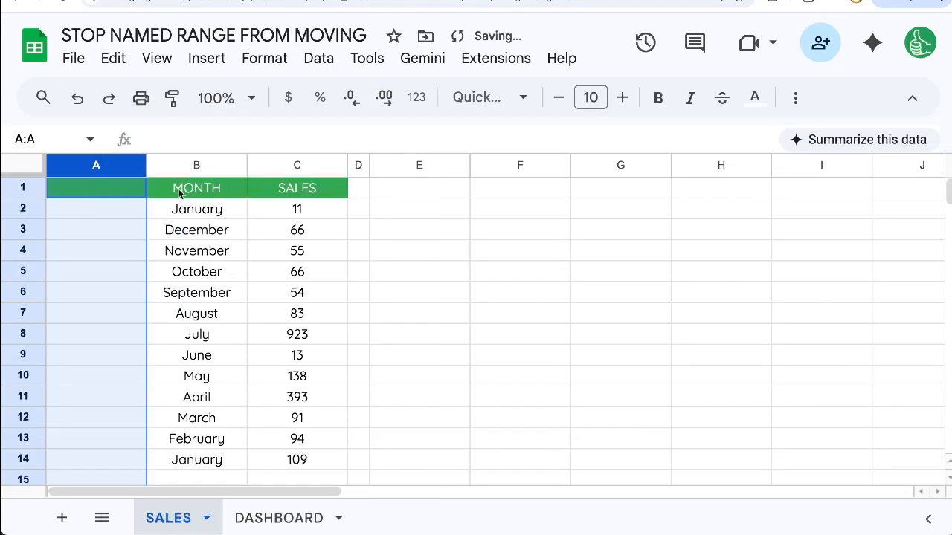
- Check the effect of the inserted column on A2:B3 of the DASHBOARD sheet and the quoted reference in A2's INDIRECT formula
{"action": "left_click", "coordinate": [309, 519]}
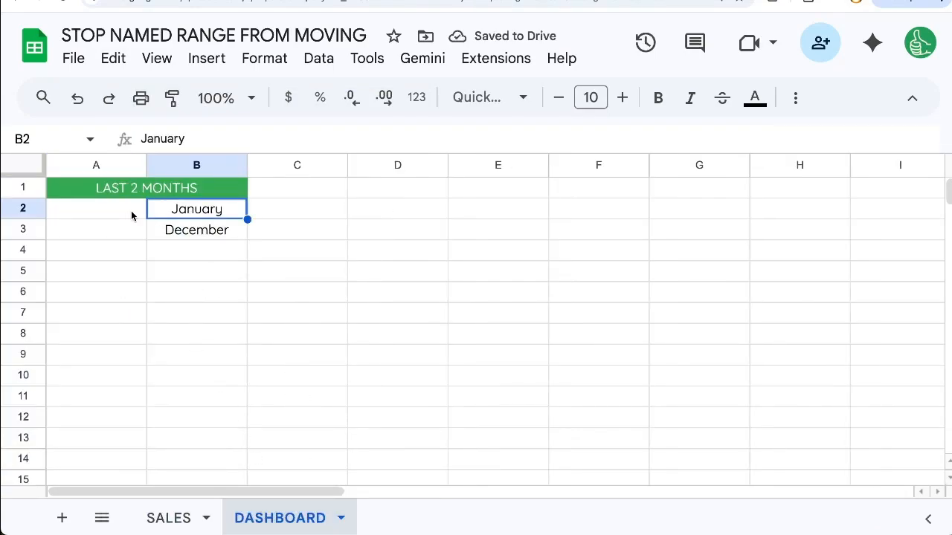
{"action": "left_click_drag", "start_coordinate": [131, 214], "coordinate": [164, 236]}
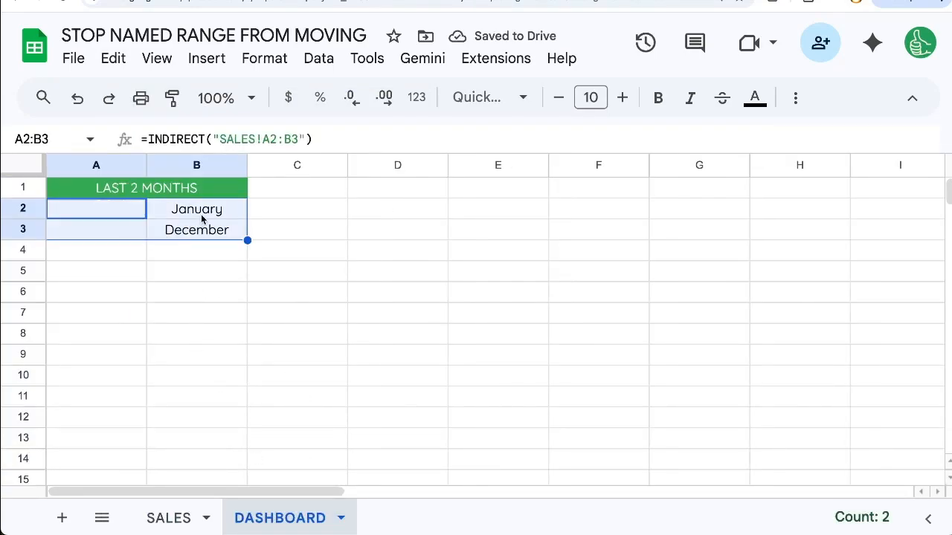
{"action": "left_click", "coordinate": [136, 213]}
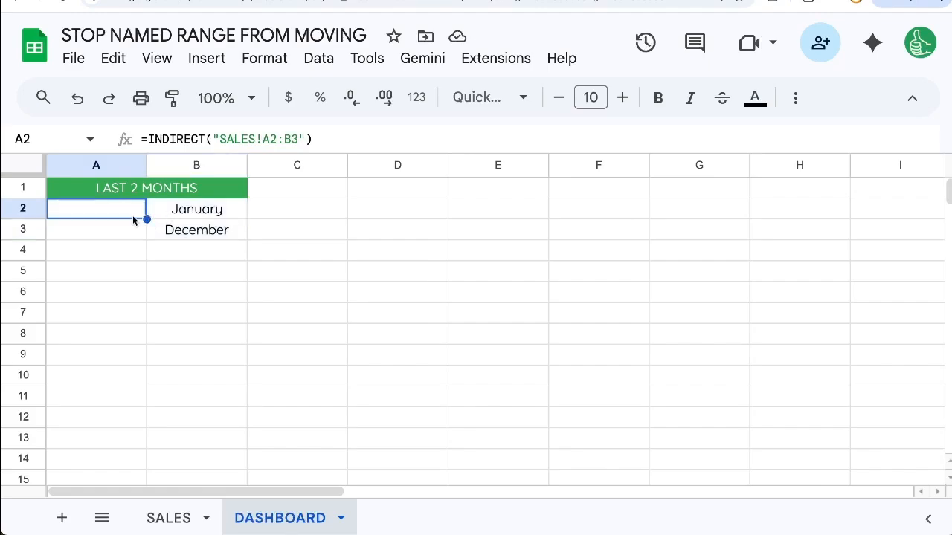
{"action": "double_click", "coordinate": [134, 217]}
{"action": "left_click_drag", "start_coordinate": [129, 210], "coordinate": [212, 212]}
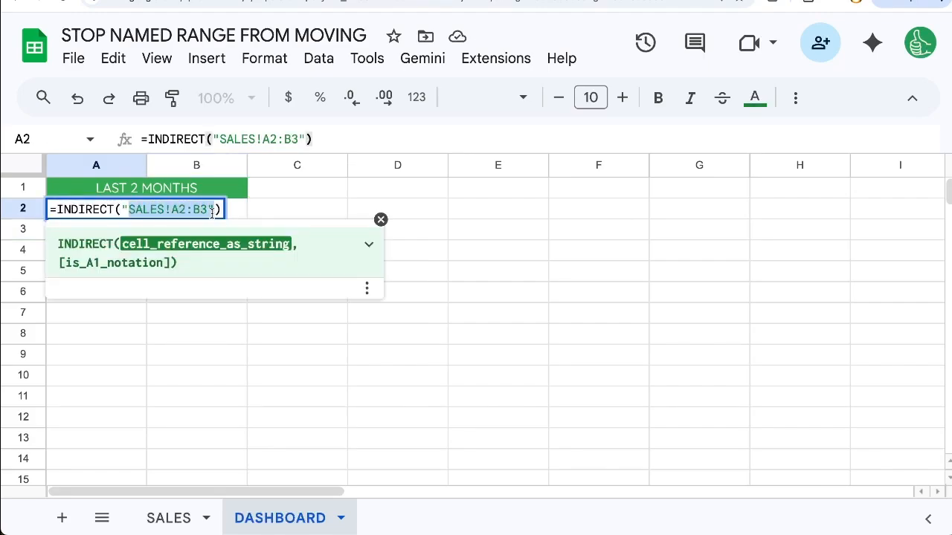
{"action": "key", "text": "Escape"}
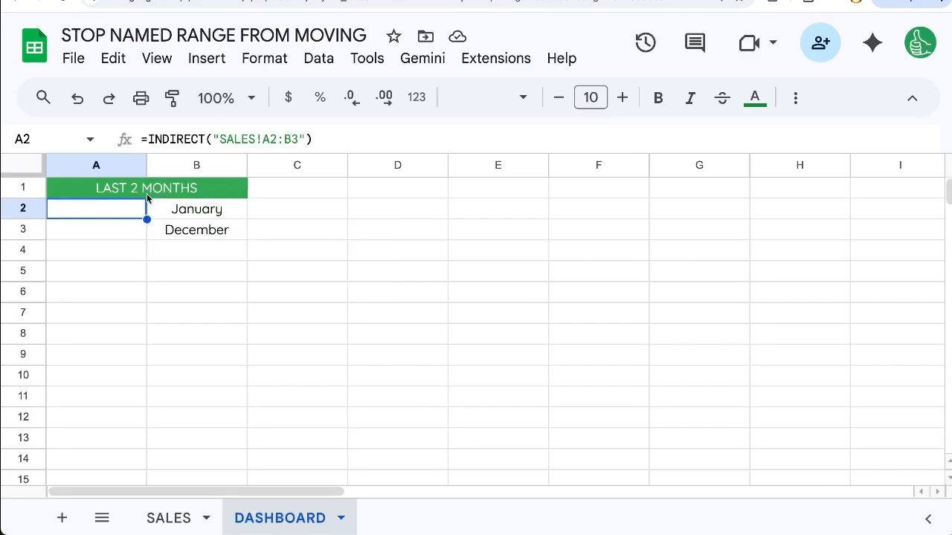
- Undo the column insertion on the SALES sheet
{"action": "left_click", "coordinate": [170, 518]}
{"action": "key", "text": "ctrl+z"}
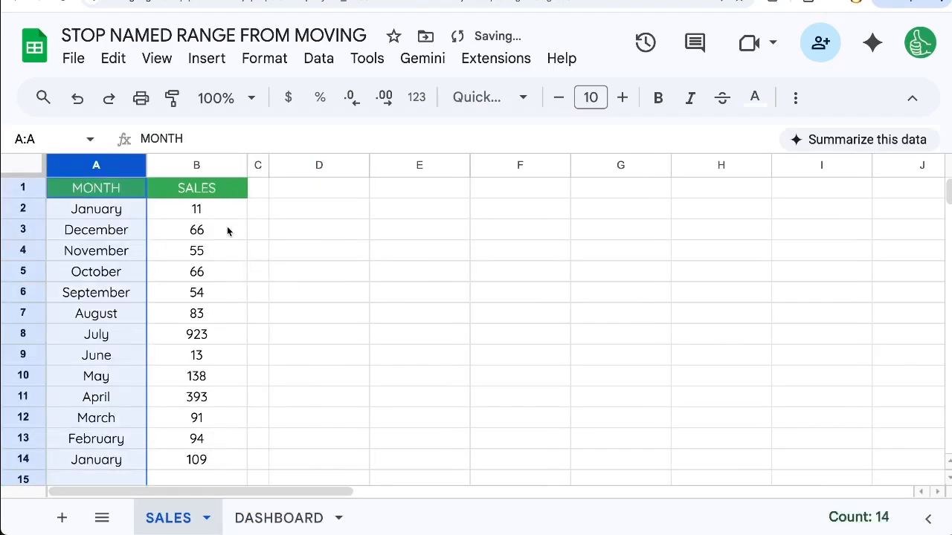
- Open the INDIRECT formula in A2 of the DASHBOARD sheet for editing
{"action": "left_click", "coordinate": [252, 518]}
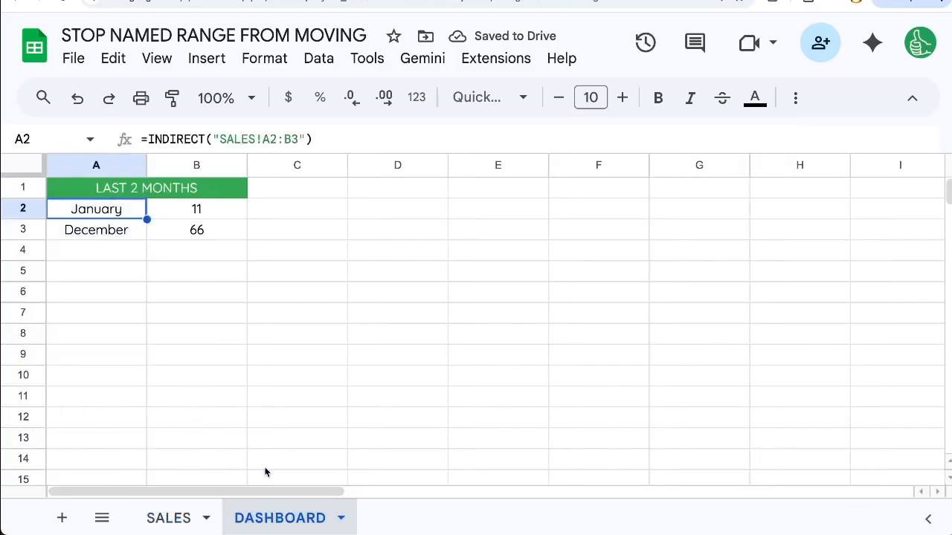
{"action": "double_click", "coordinate": [121, 215]}
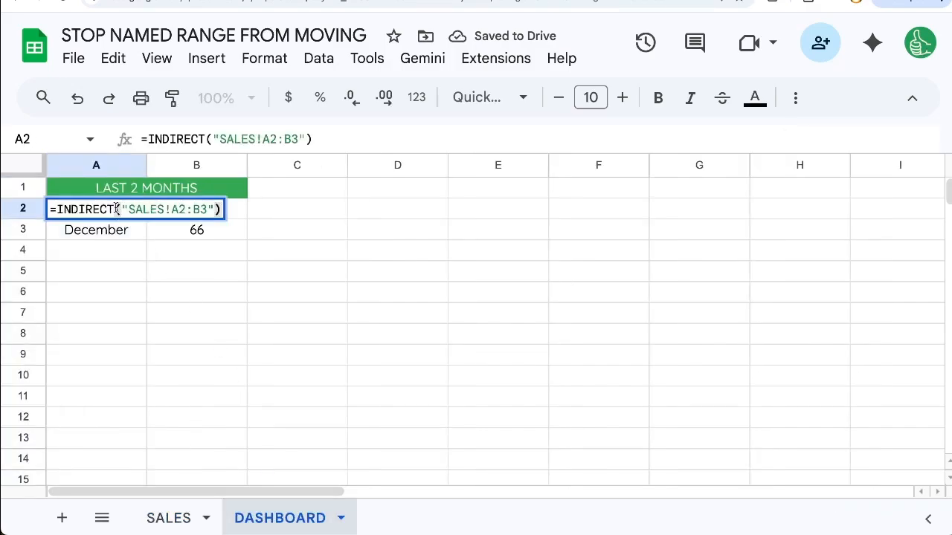